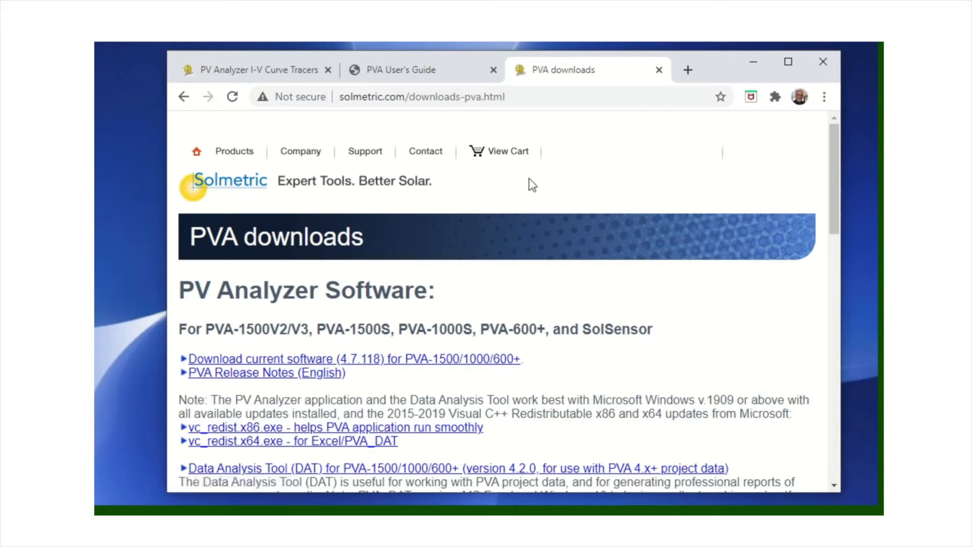
Close the browser and start a new project in Solmetric PV Analyzer
{"action": "left_click", "coordinate": [821, 64]}
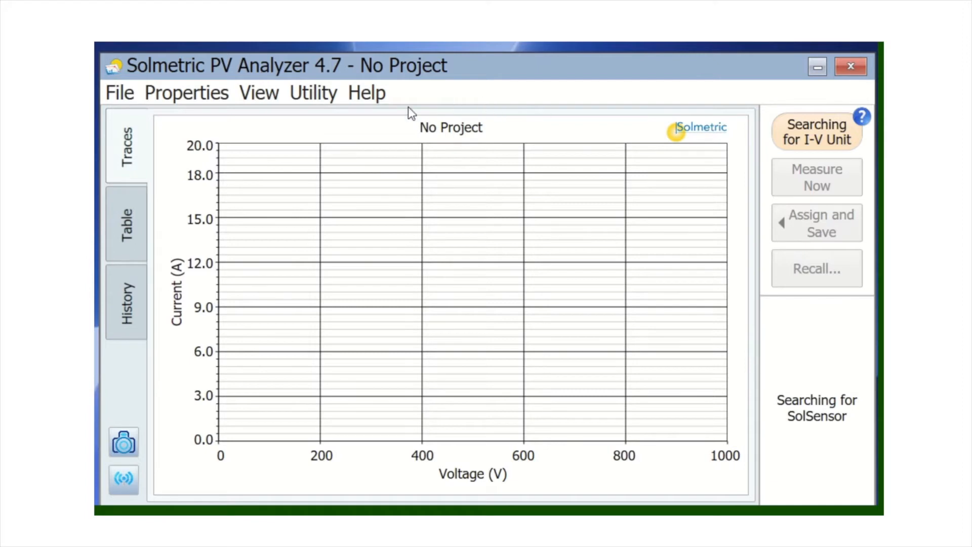
{"action": "left_click", "coordinate": [129, 94]}
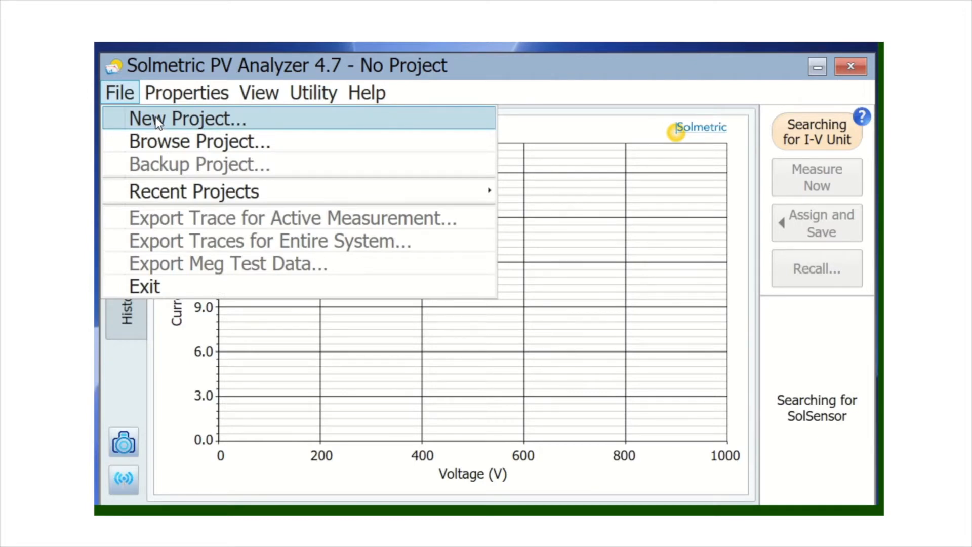
{"action": "left_click", "coordinate": [158, 120]}
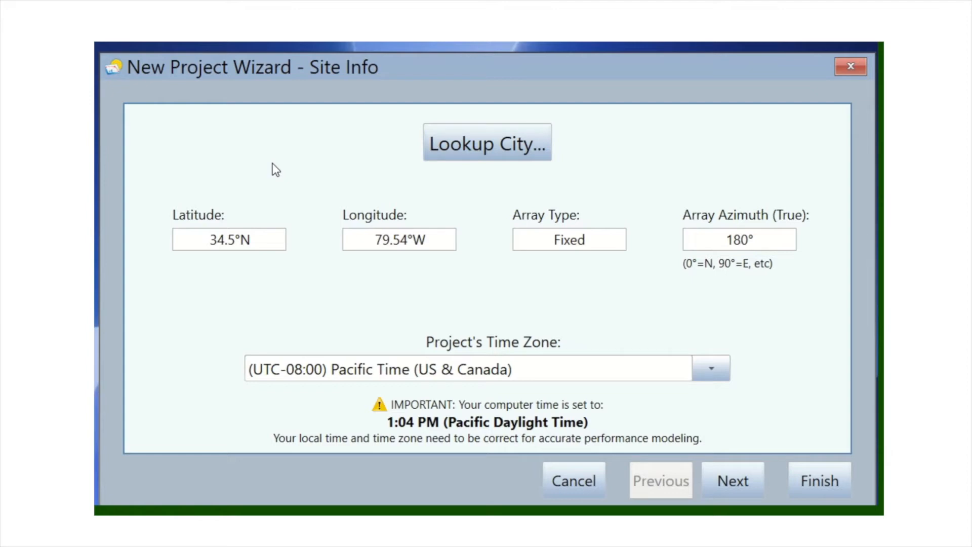
Set the site's latitude to 34.5° North and its longitude to 79.5° West
{"action": "left_click", "coordinate": [235, 241]}
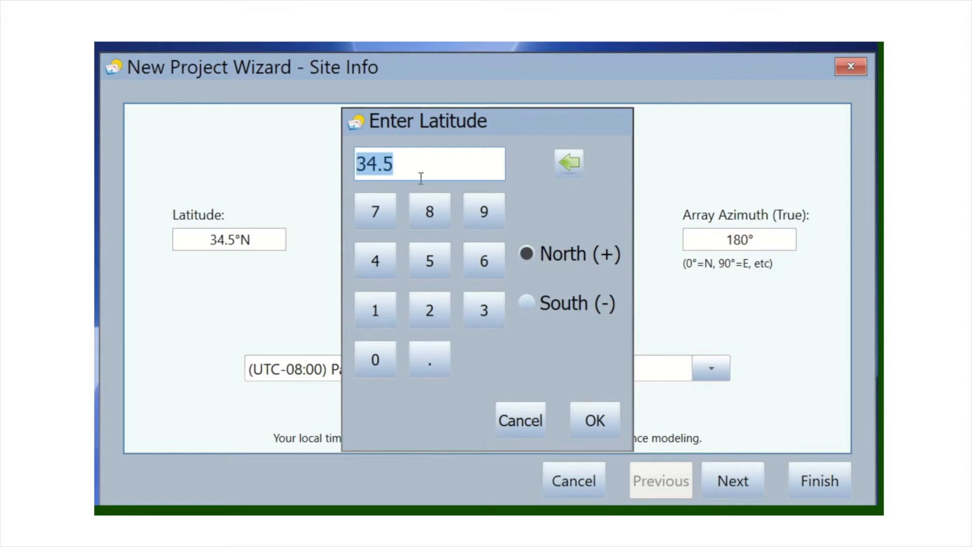
{"action": "left_click", "coordinate": [596, 421]}
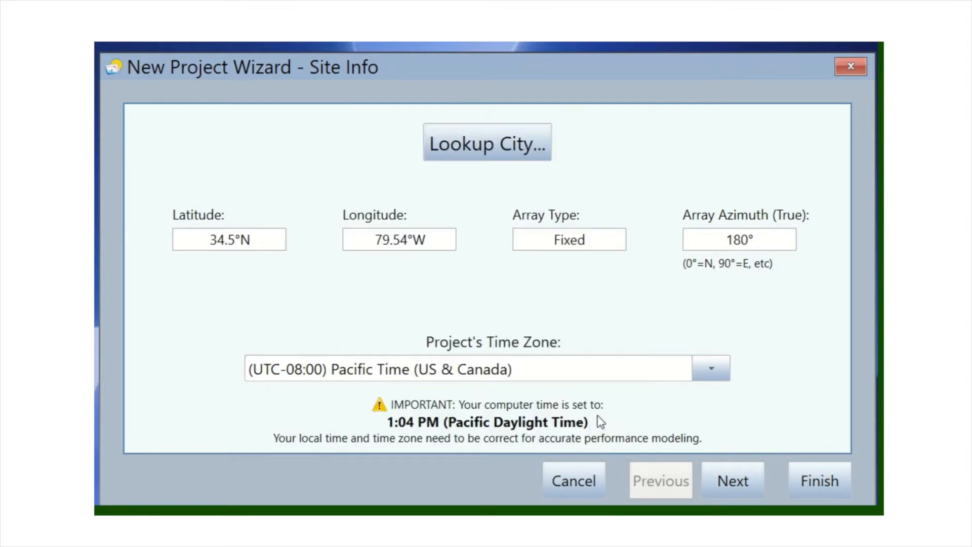
{"action": "left_click", "coordinate": [408, 241]}
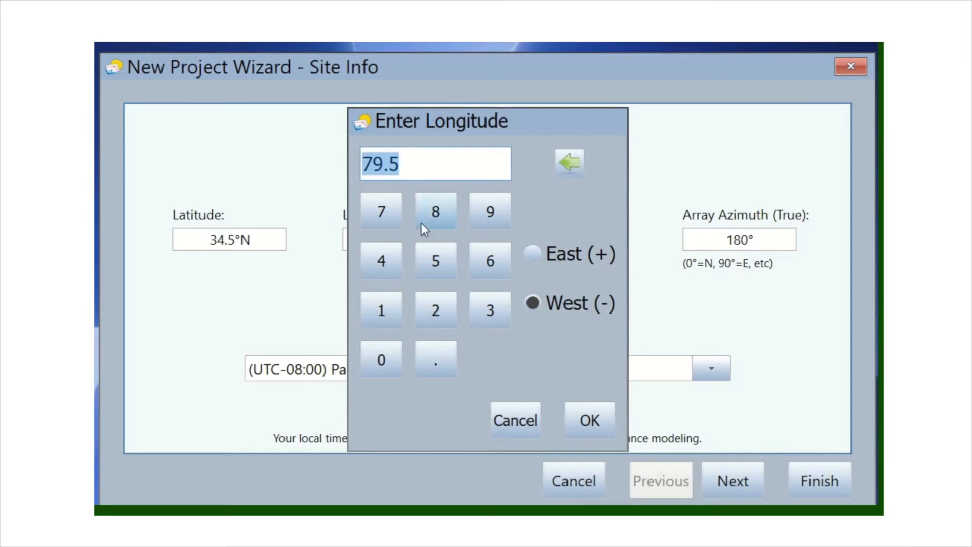
{"action": "left_click", "coordinate": [593, 416]}
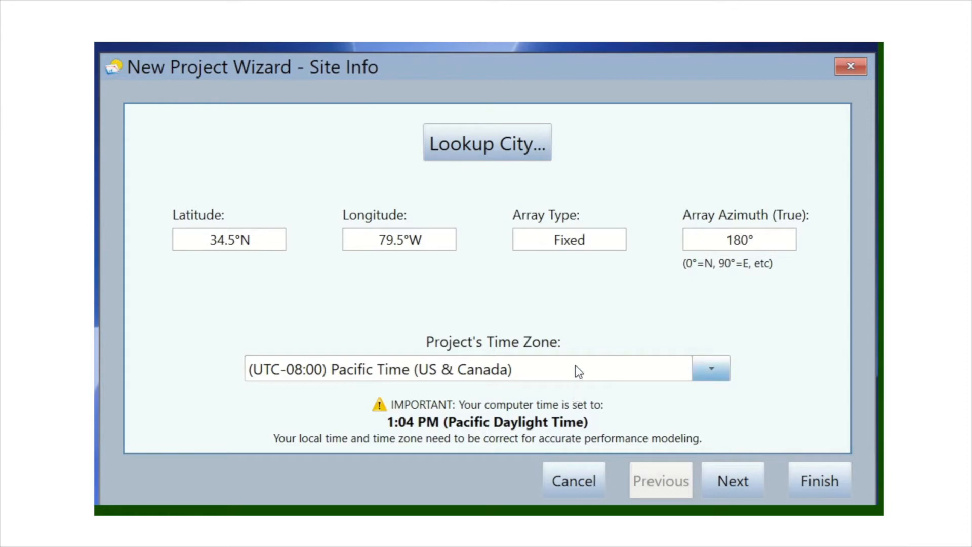
Set the array type to Horizontal 1-axis with a morning azimuth of 90°
{"action": "left_click", "coordinate": [578, 244]}
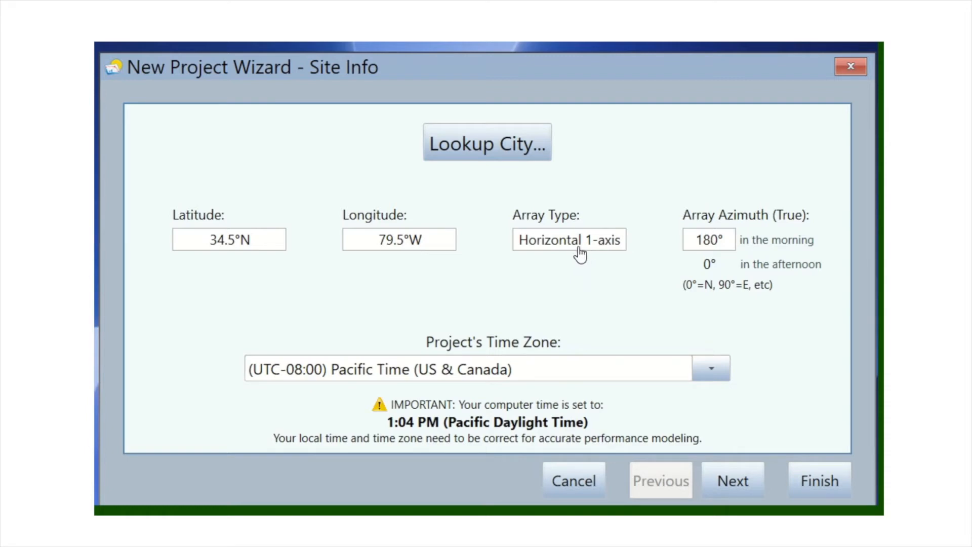
{"action": "left_click", "coordinate": [718, 241]}
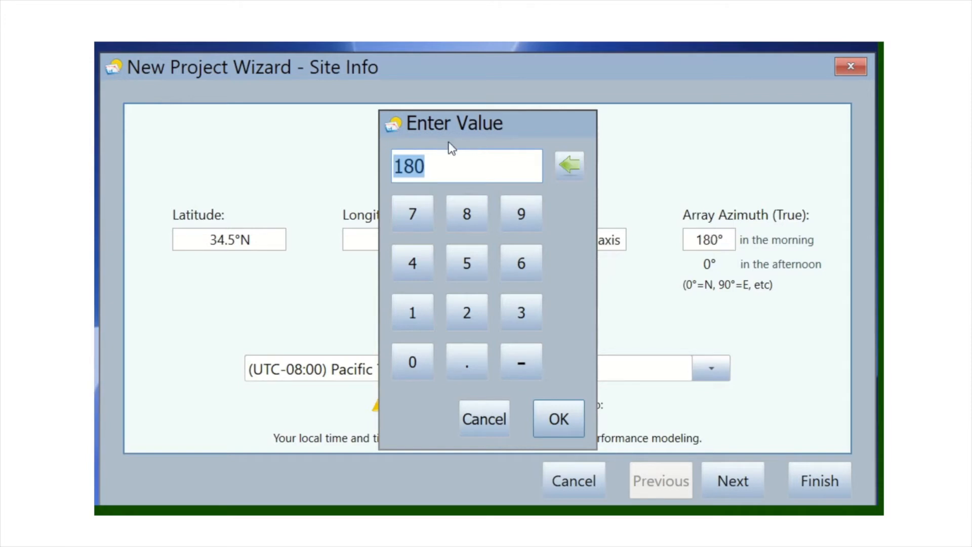
{"action": "type", "text": "90"}
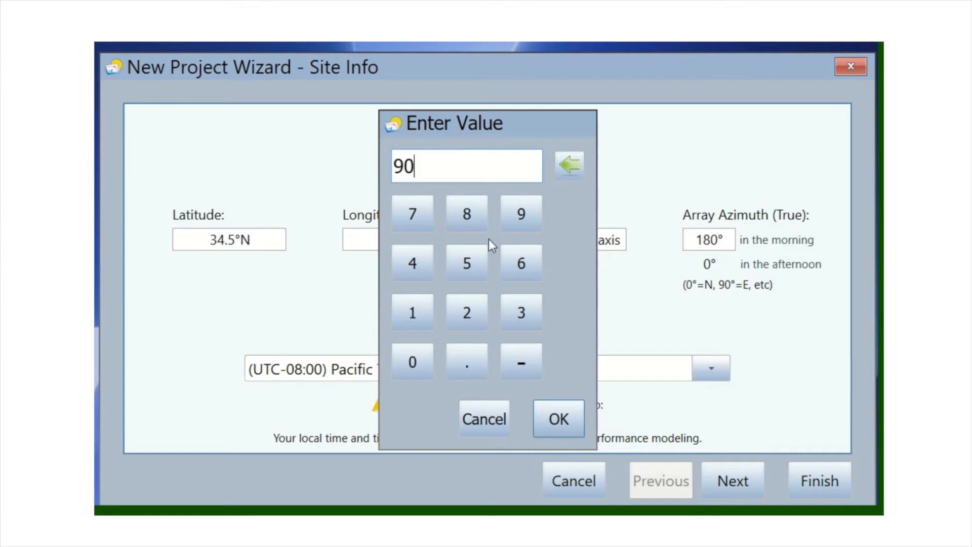
{"action": "left_click", "coordinate": [558, 418]}
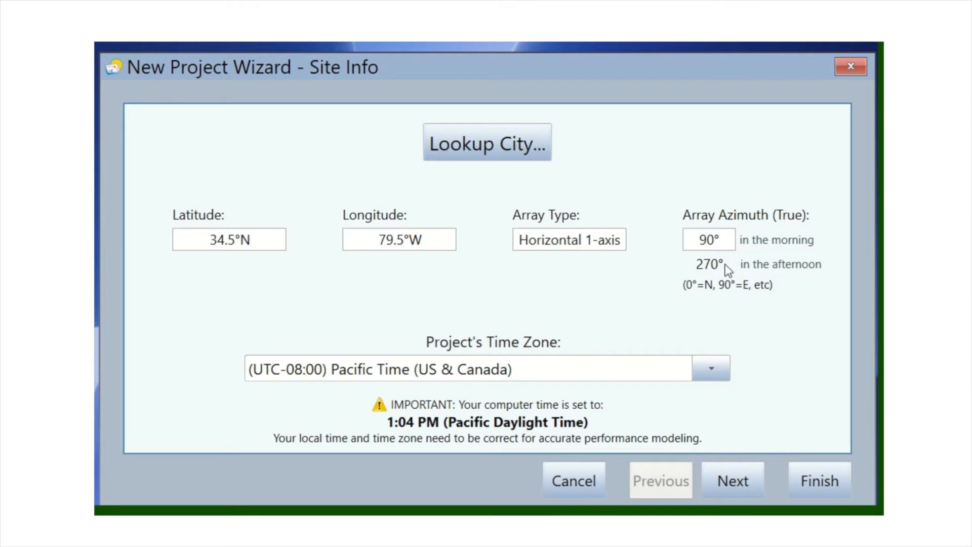
Set the array type to Fixed and the true array azimuth to 180°
{"action": "left_click", "coordinate": [571, 240]}
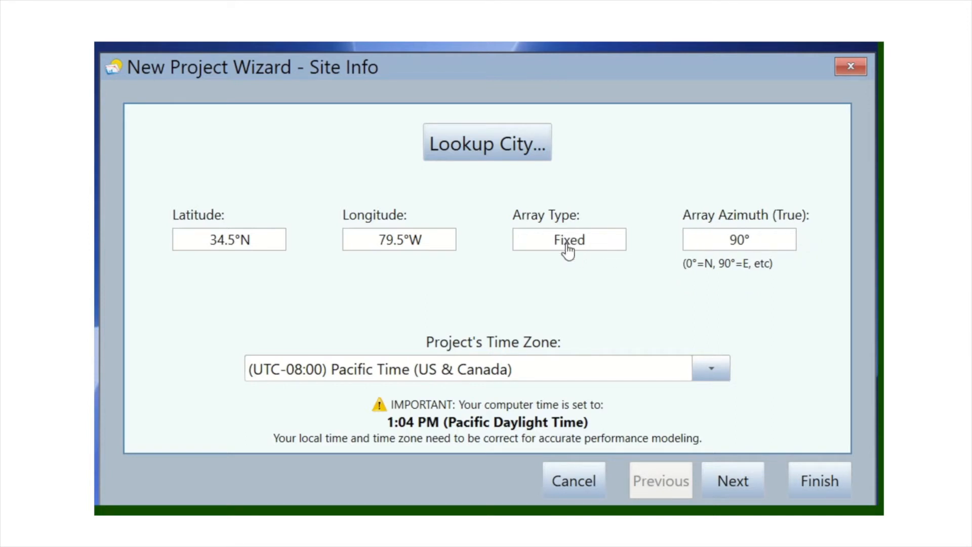
{"action": "left_click", "coordinate": [742, 242]}
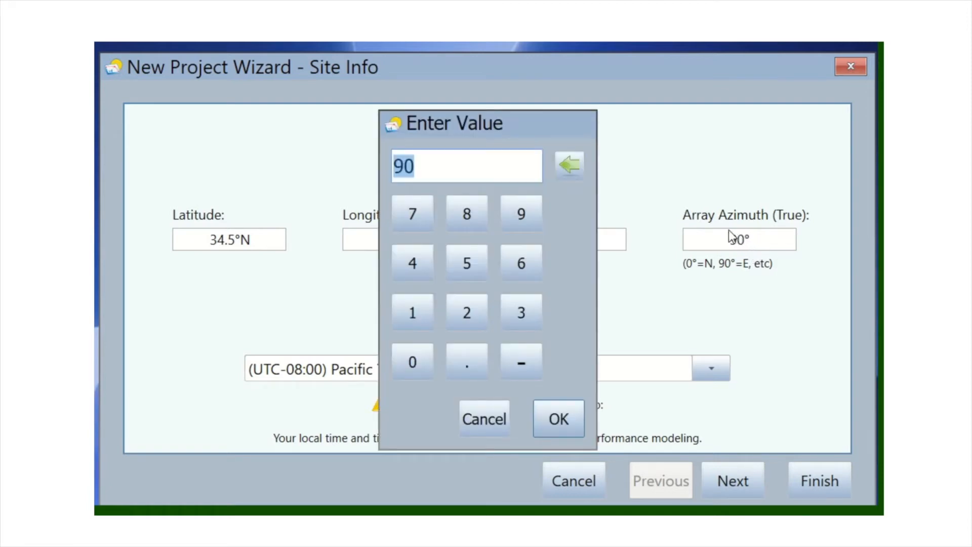
{"action": "type", "text": "180"}
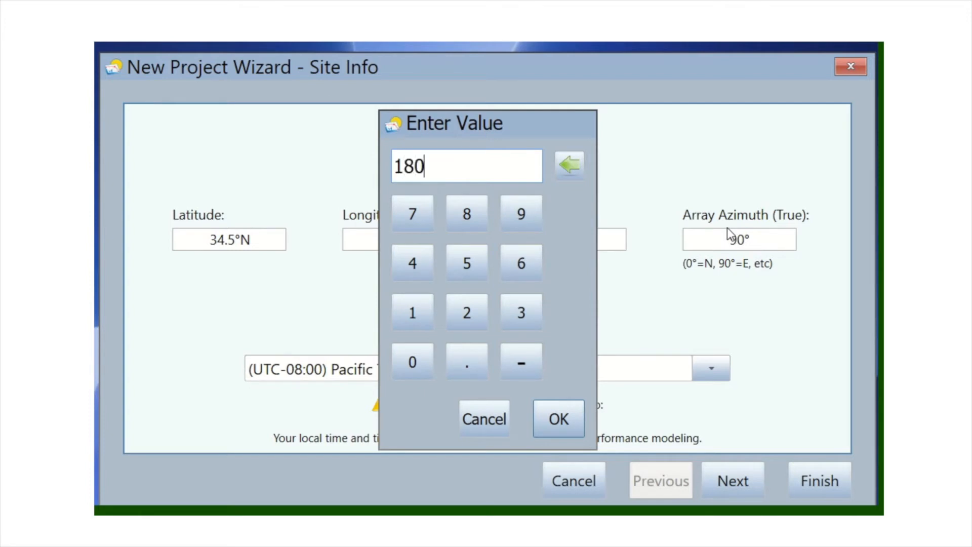
{"action": "left_click", "coordinate": [570, 423]}
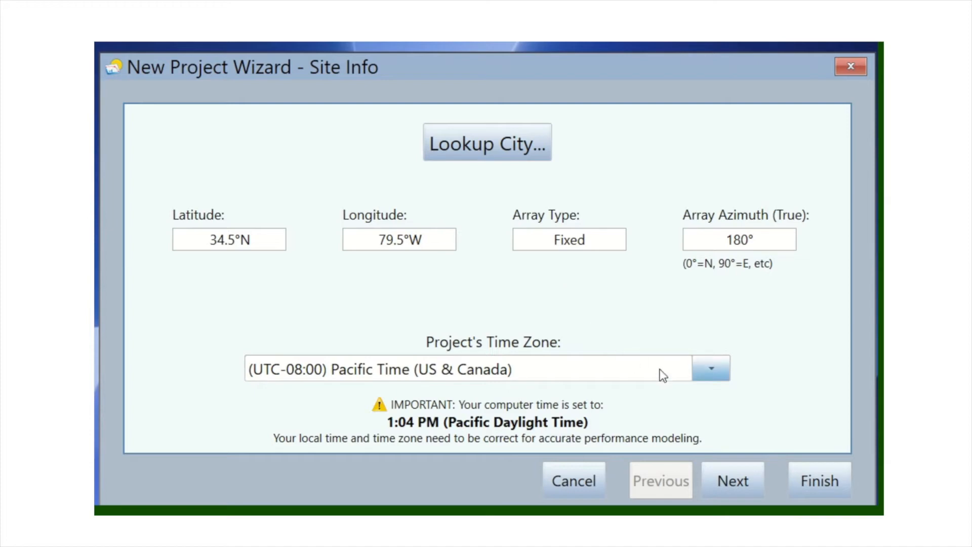
Set the project's time zone to (UTC-05:00) Eastern Time (US & Canada)
{"action": "left_click", "coordinate": [712, 371]}
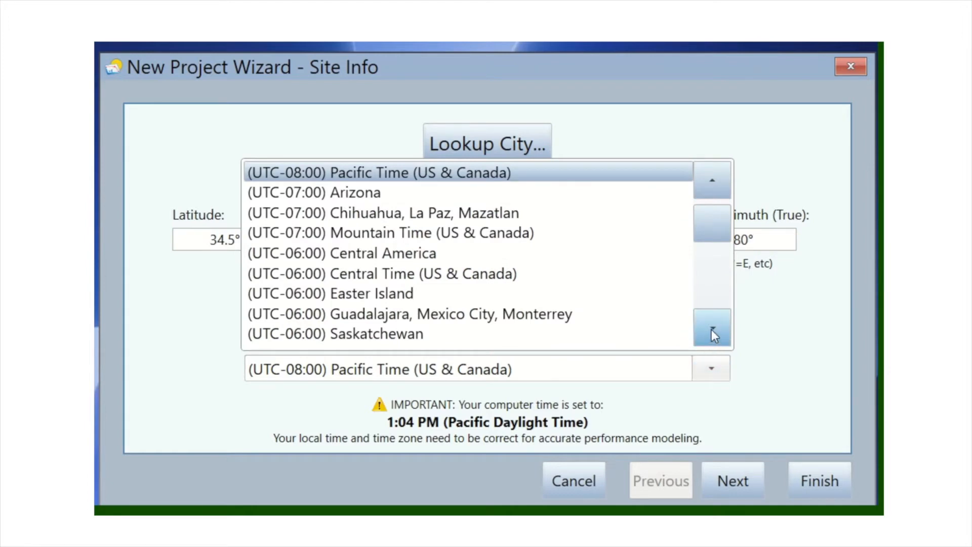
{"action": "left_click_drag", "start_coordinate": [711, 328], "coordinate": [710, 326]}
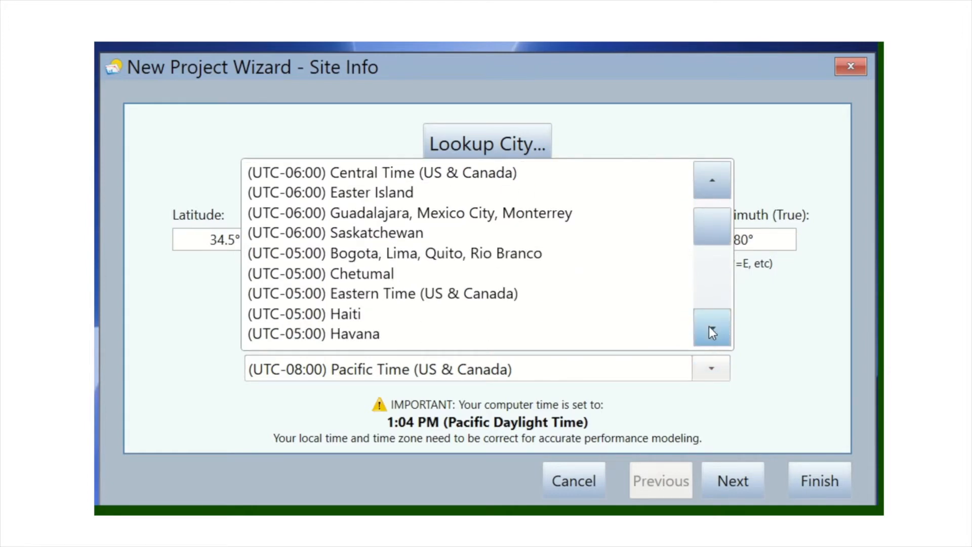
{"action": "left_click", "coordinate": [525, 292]}
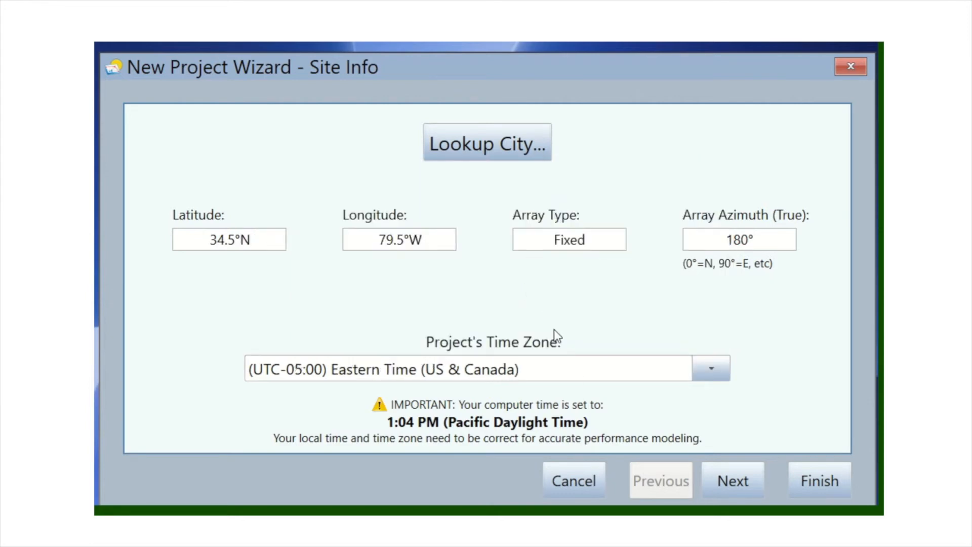
Finish the site setup and save the project file as "Pecan Soiling Test.4" in the Projects folder
{"action": "left_click", "coordinate": [818, 477]}
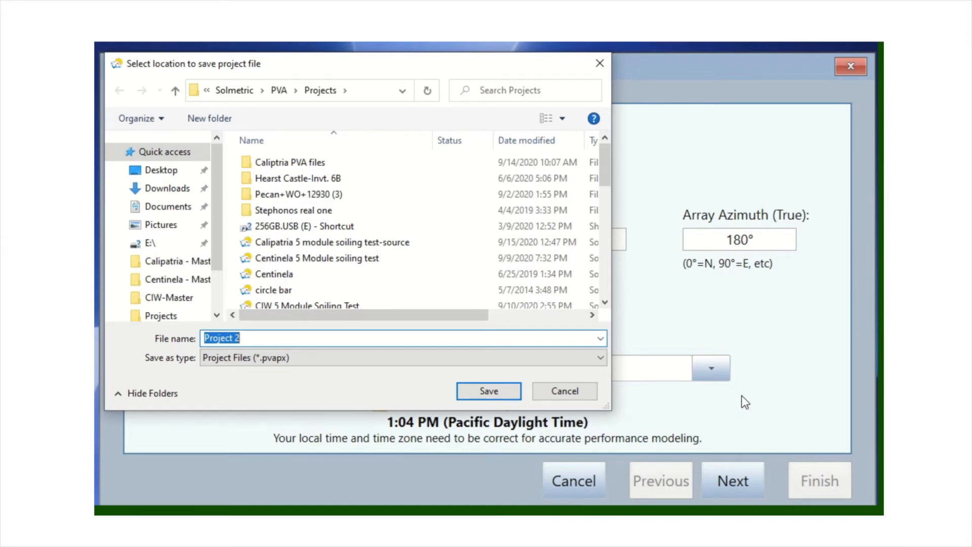
{"action": "type", "text": "Pe"}
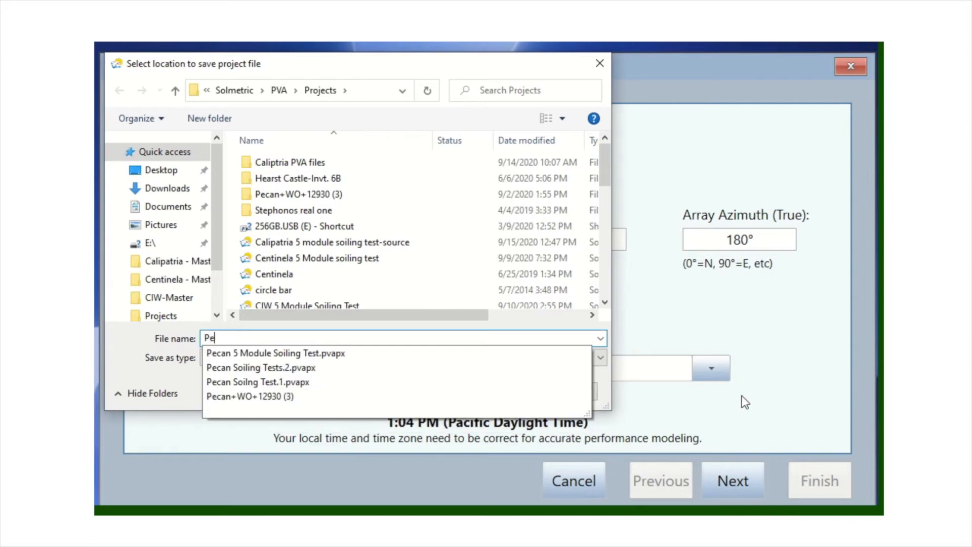
{"action": "type", "text": "can So"}
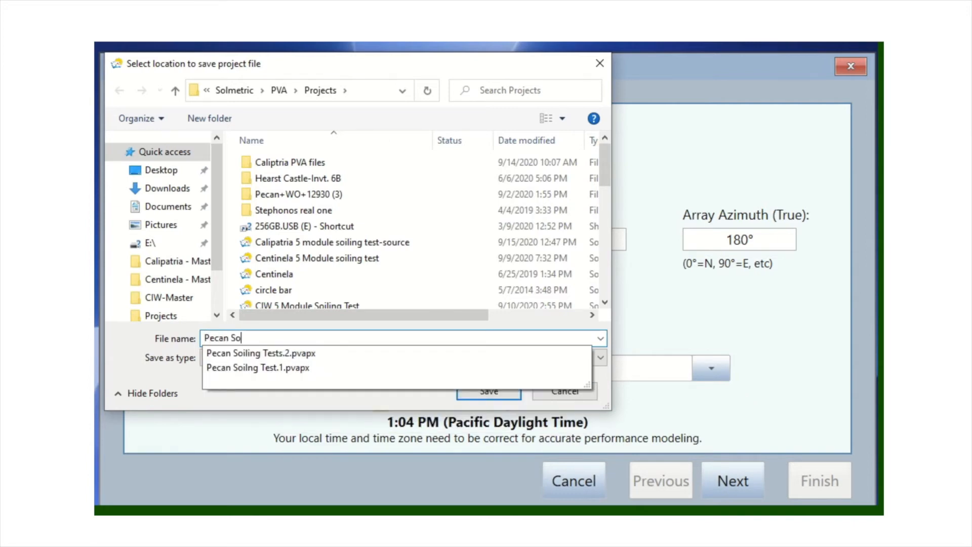
{"action": "type", "text": "iling t"}
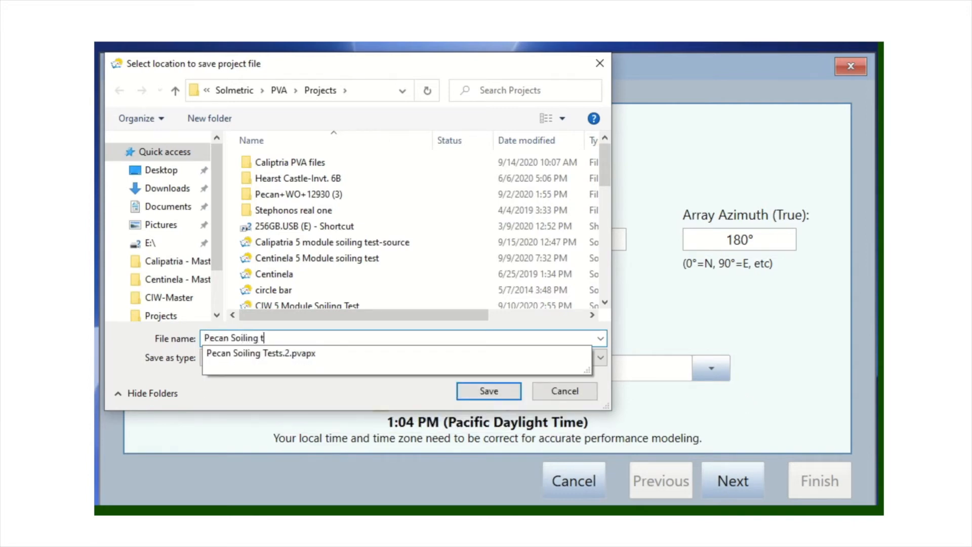
{"action": "key", "text": "BackSpace"}
{"action": "type", "text": "Test."}
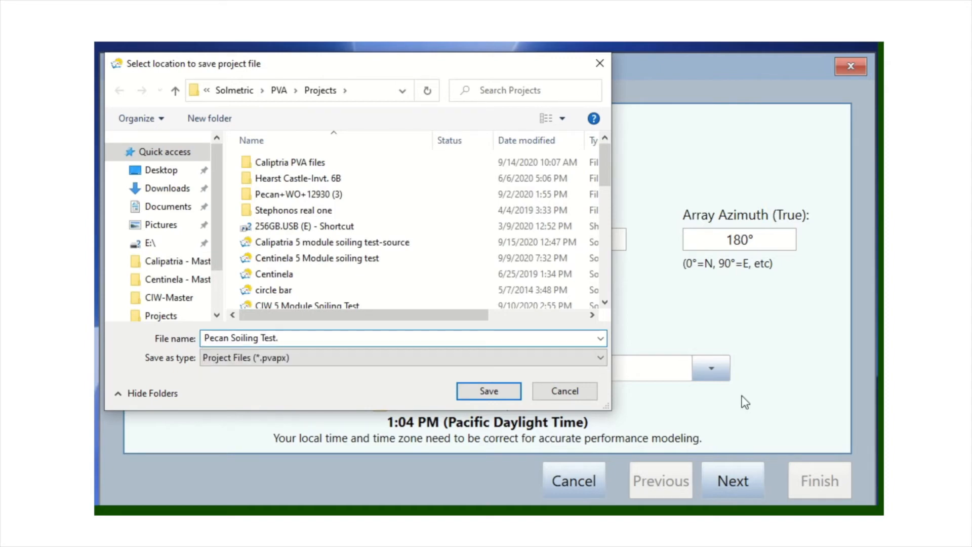
{"action": "type", "text": "4"}
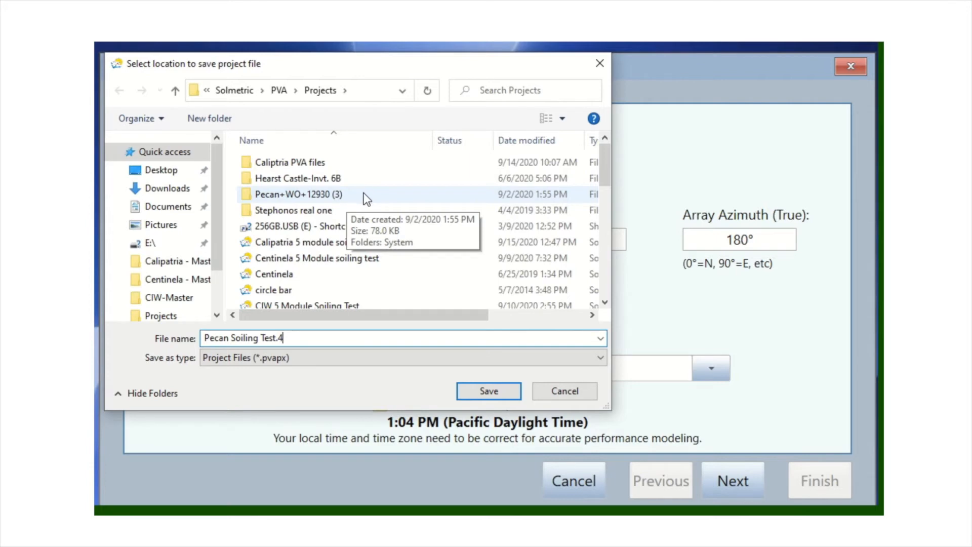
{"action": "left_click", "coordinate": [486, 389]}
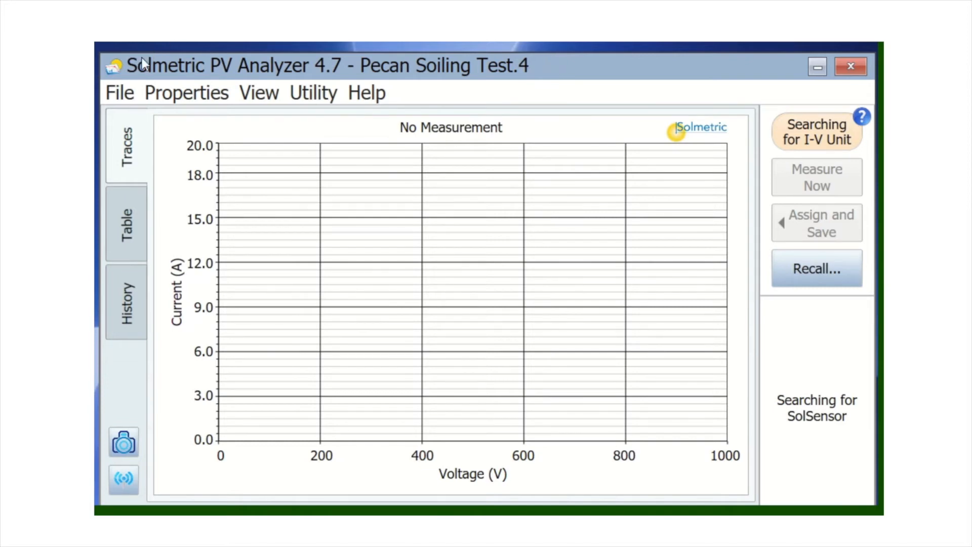
Review the saved project's site information and close it without making changes
{"action": "left_click", "coordinate": [108, 93]}
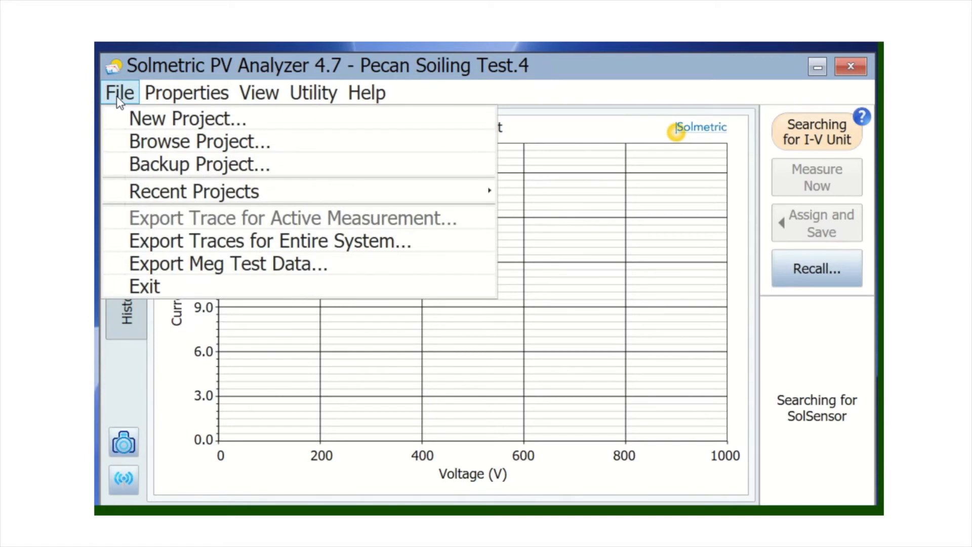
{"action": "mouse_move", "coordinate": [200, 98]}
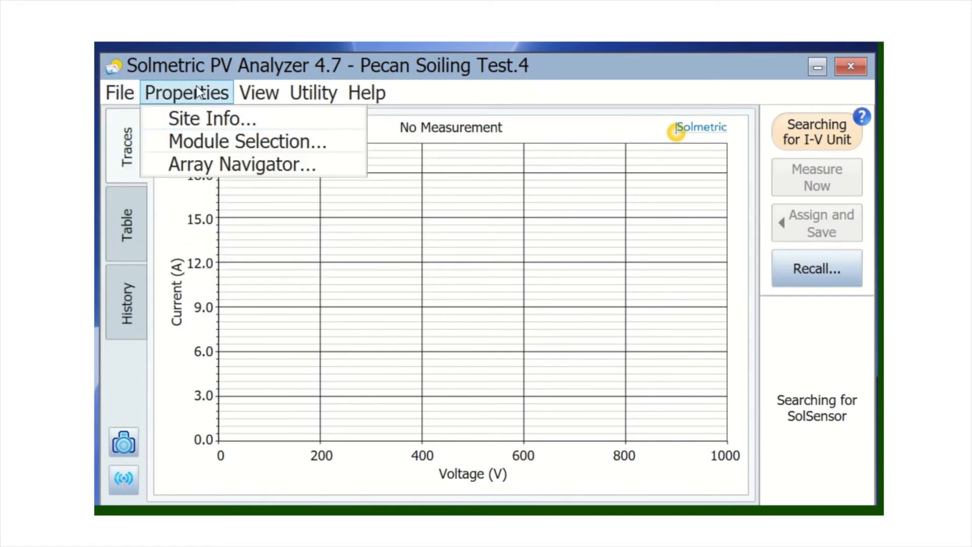
{"action": "left_click", "coordinate": [210, 119]}
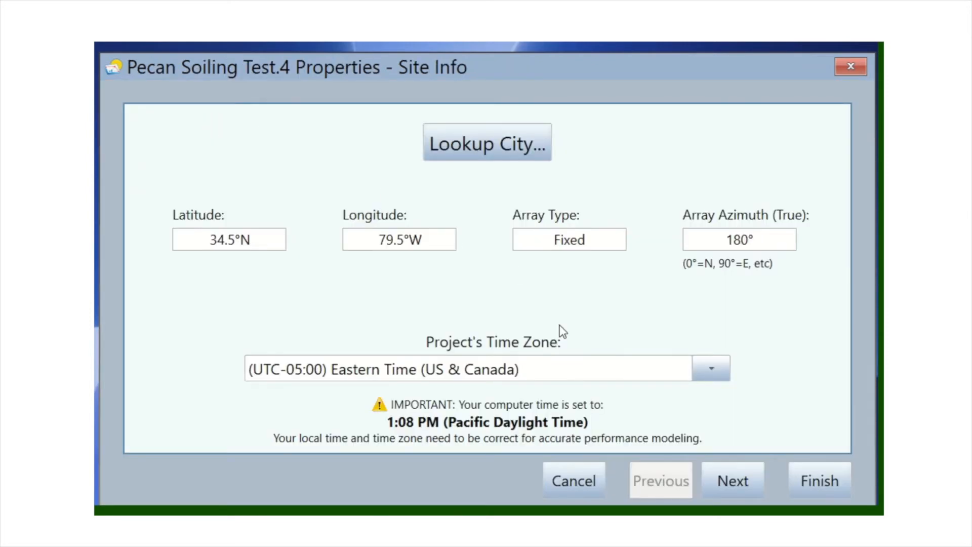
{"action": "left_click", "coordinate": [579, 478]}
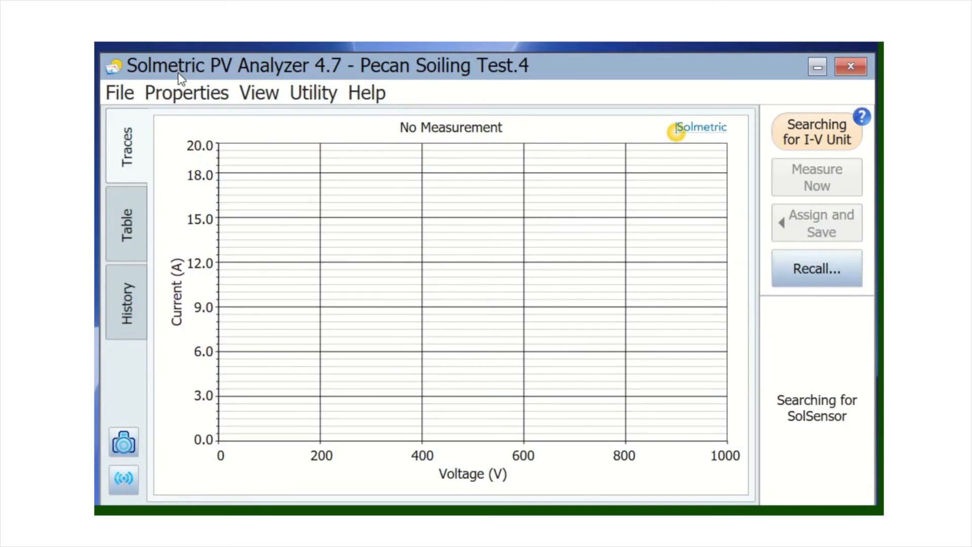
Open the project's PV module selection, search the manufacturers for "First", and choose First Solar
{"action": "left_click", "coordinate": [186, 94]}
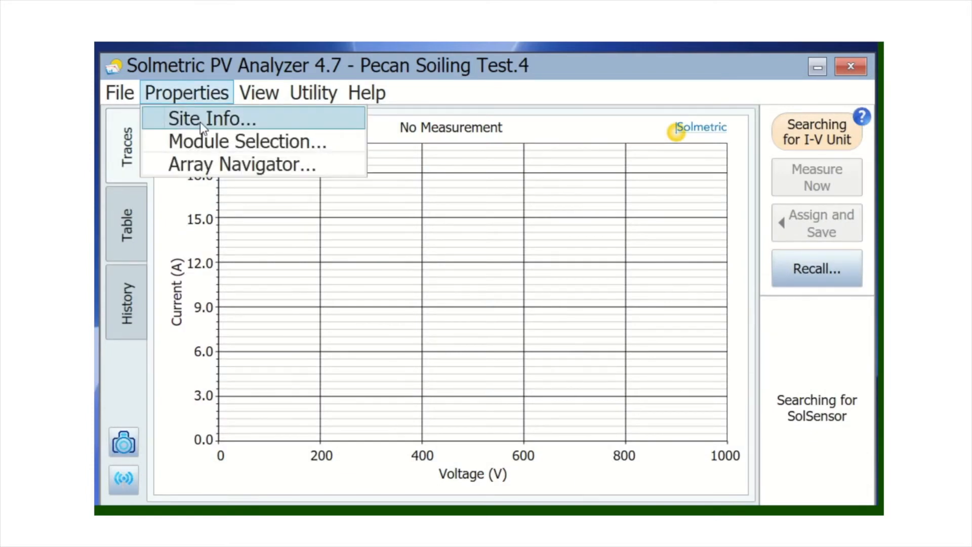
{"action": "left_click", "coordinate": [208, 138]}
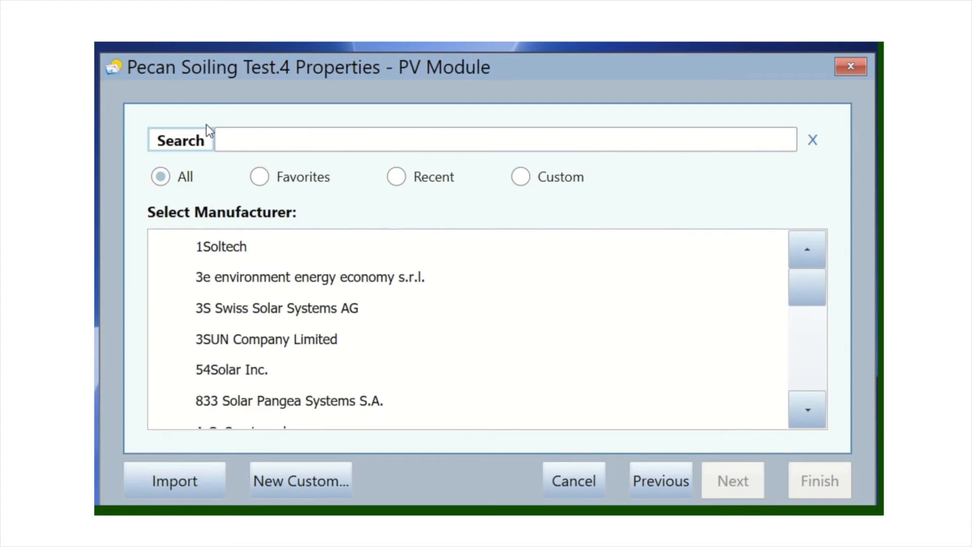
{"action": "left_click", "coordinate": [250, 138]}
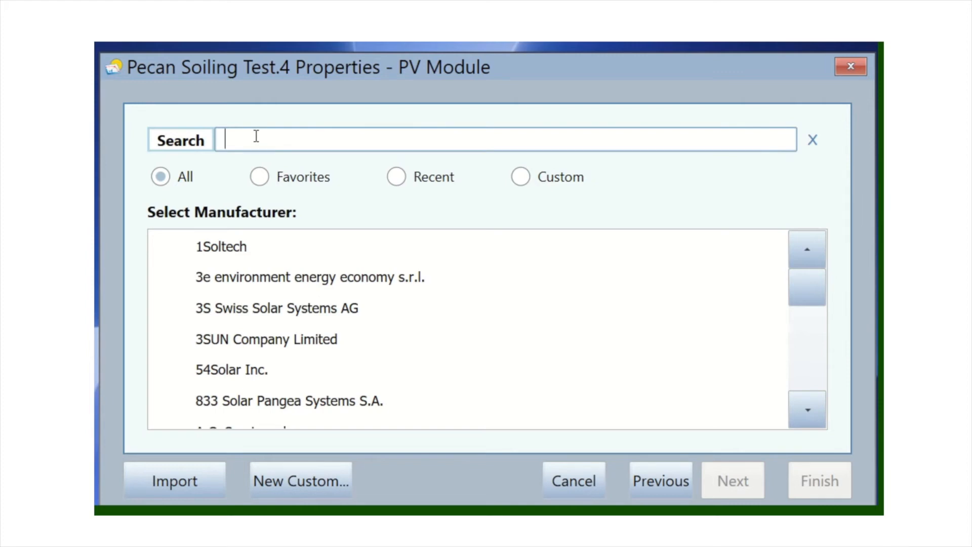
{"action": "type", "text": "First"}
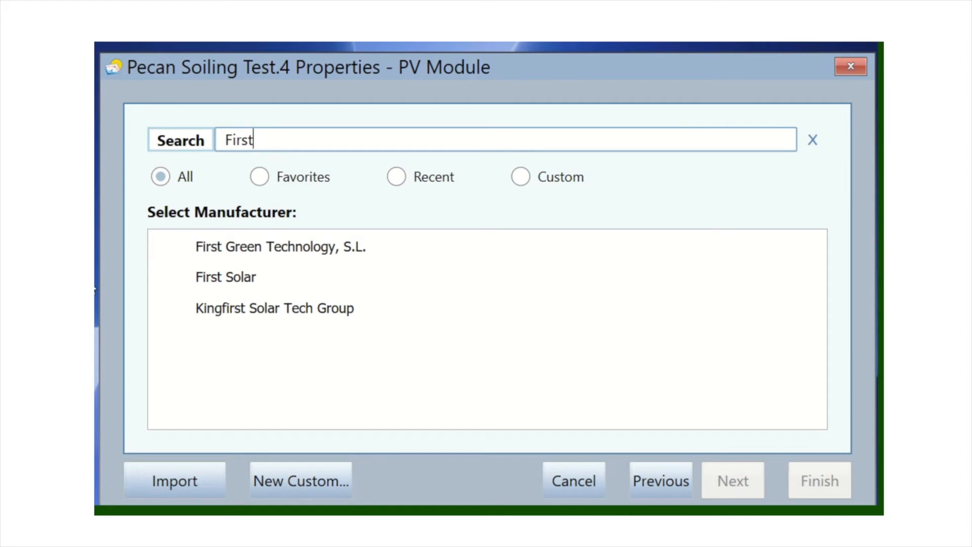
{"action": "left_click", "coordinate": [220, 279]}
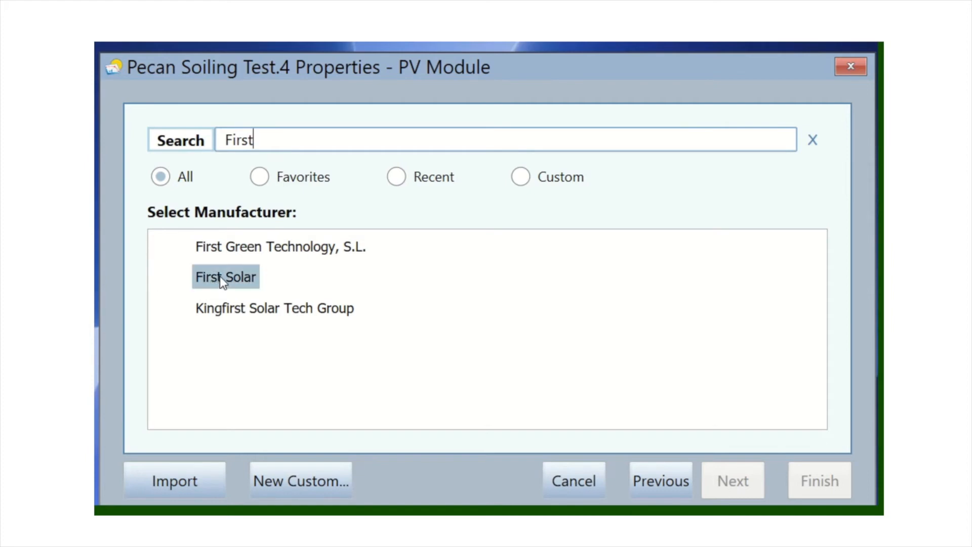
{"action": "double_click", "coordinate": [220, 277]}
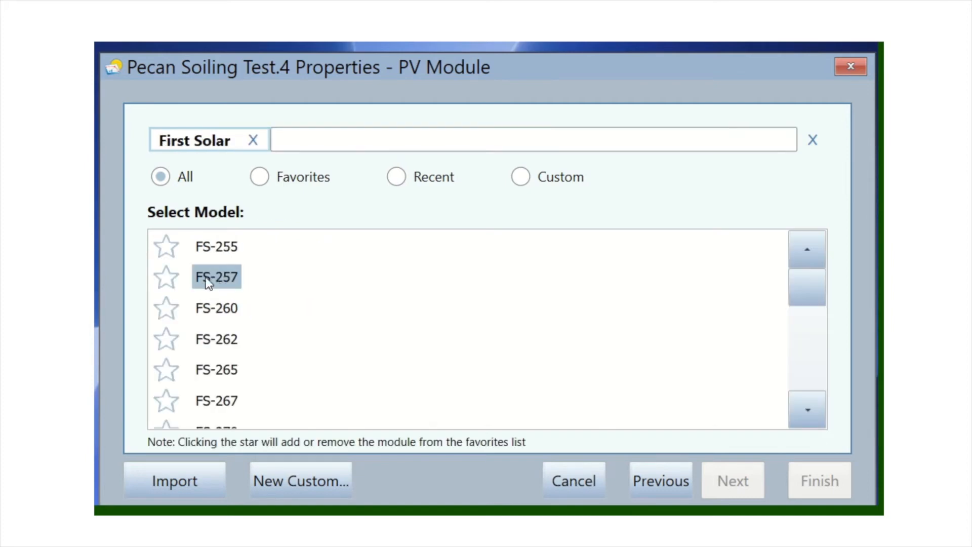
Find the FS-395-Plus in the First Solar model list and select it as the project's PV module
{"action": "left_click", "coordinate": [810, 408]}
{"action": "left_click", "coordinate": [809, 409]}
{"action": "left_click", "coordinate": [809, 410]}
{"action": "left_click", "coordinate": [809, 411]}
{"action": "left_click", "coordinate": [809, 411]}
{"action": "left_click", "coordinate": [810, 411]}
{"action": "left_click", "coordinate": [810, 411]}
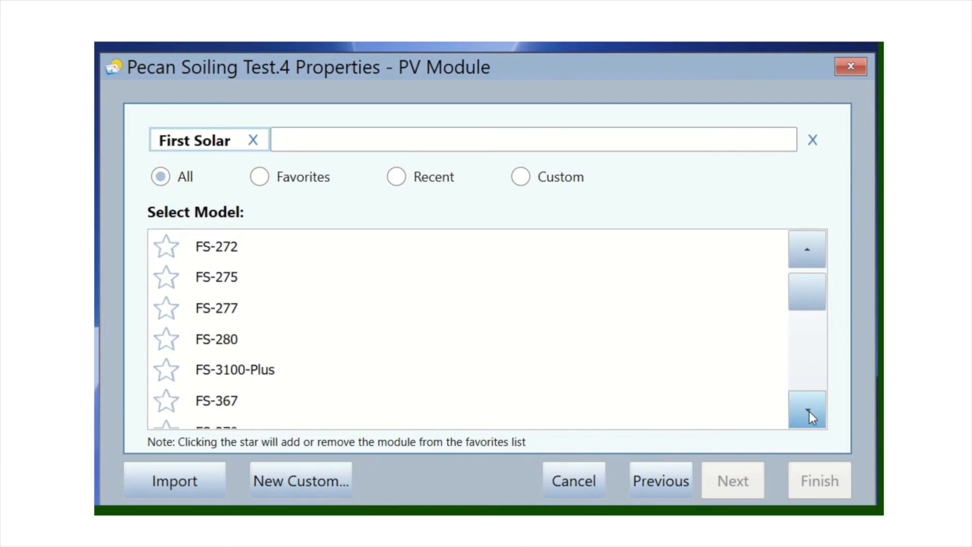
{"action": "left_click", "coordinate": [809, 412]}
{"action": "left_click", "coordinate": [809, 411]}
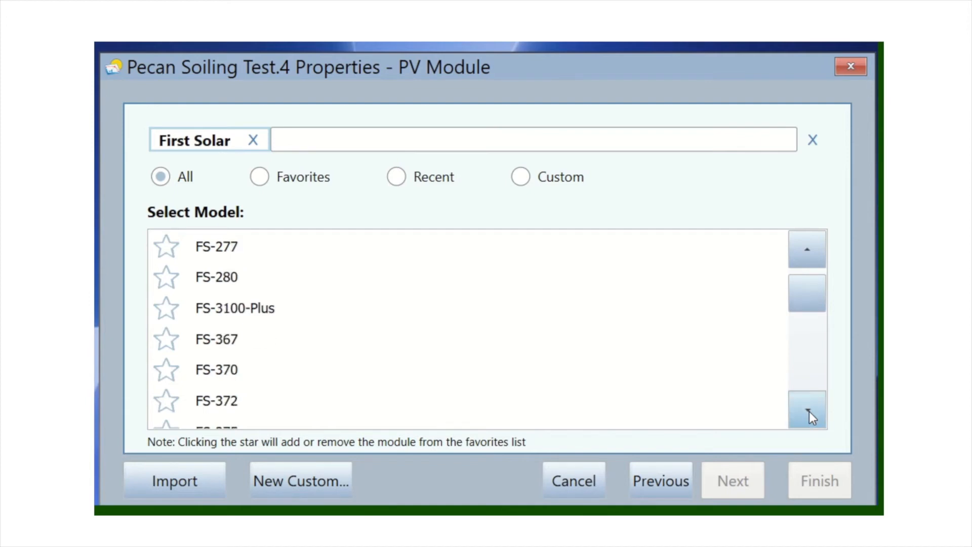
{"action": "left_click", "coordinate": [809, 411]}
{"action": "left_click", "coordinate": [809, 412]}
{"action": "left_click", "coordinate": [809, 411]}
{"action": "left_click", "coordinate": [809, 411]}
{"action": "left_click", "coordinate": [809, 411]}
{"action": "left_click", "coordinate": [810, 411]}
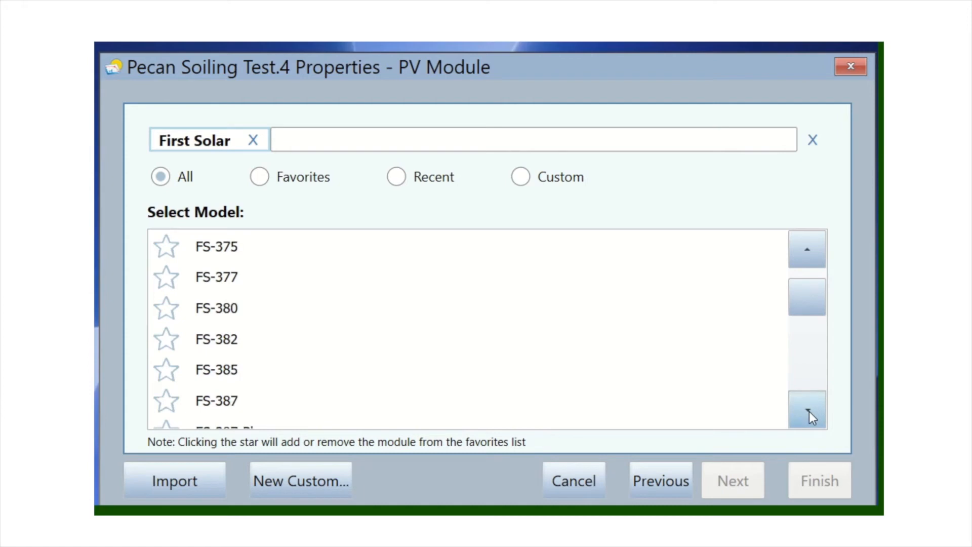
{"action": "left_click", "coordinate": [809, 411]}
{"action": "left_click", "coordinate": [810, 412]}
{"action": "left_click", "coordinate": [809, 411]}
{"action": "left_click", "coordinate": [810, 412]}
{"action": "left_click", "coordinate": [809, 412]}
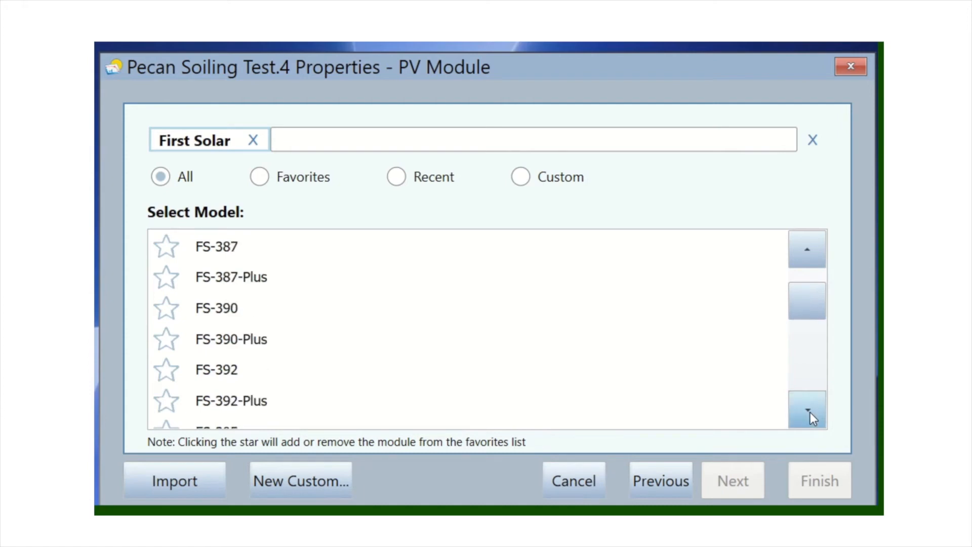
{"action": "left_click", "coordinate": [809, 411]}
{"action": "left_click", "coordinate": [810, 411]}
{"action": "left_click", "coordinate": [810, 412]}
{"action": "left_click", "coordinate": [810, 411]}
{"action": "left_click", "coordinate": [809, 412]}
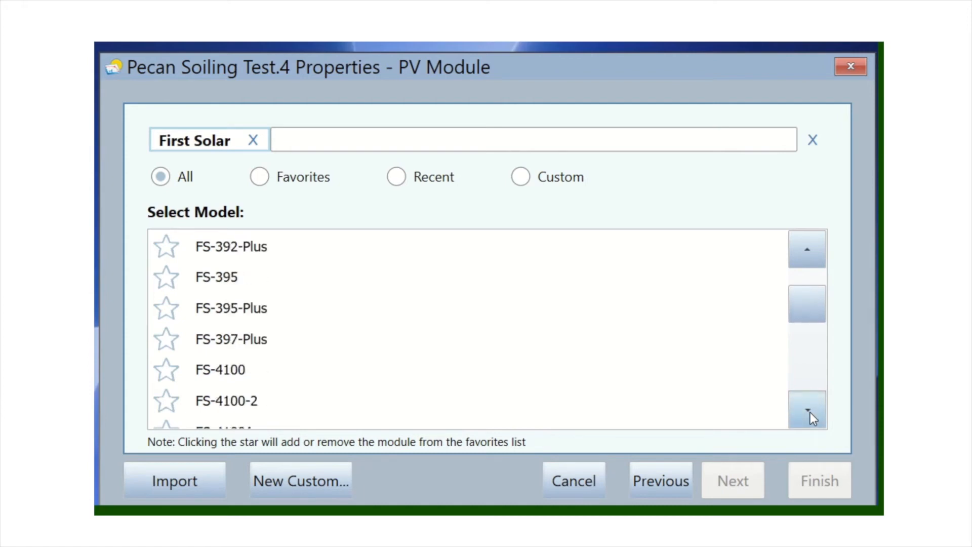
{"action": "left_click", "coordinate": [232, 304]}
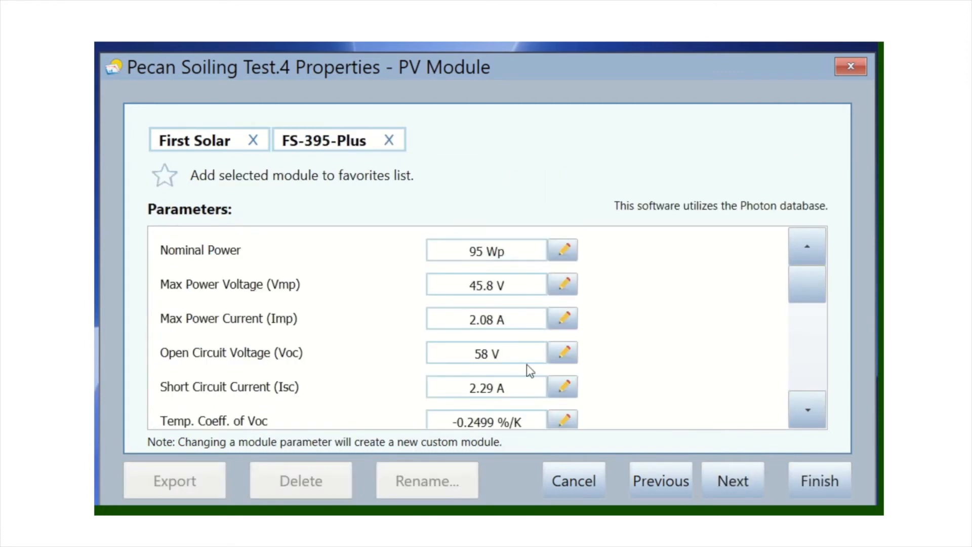
Review all parameters of the FS-395-Plus module down to its front glass texture, and finish the module selection
{"action": "left_click", "coordinate": [809, 403]}
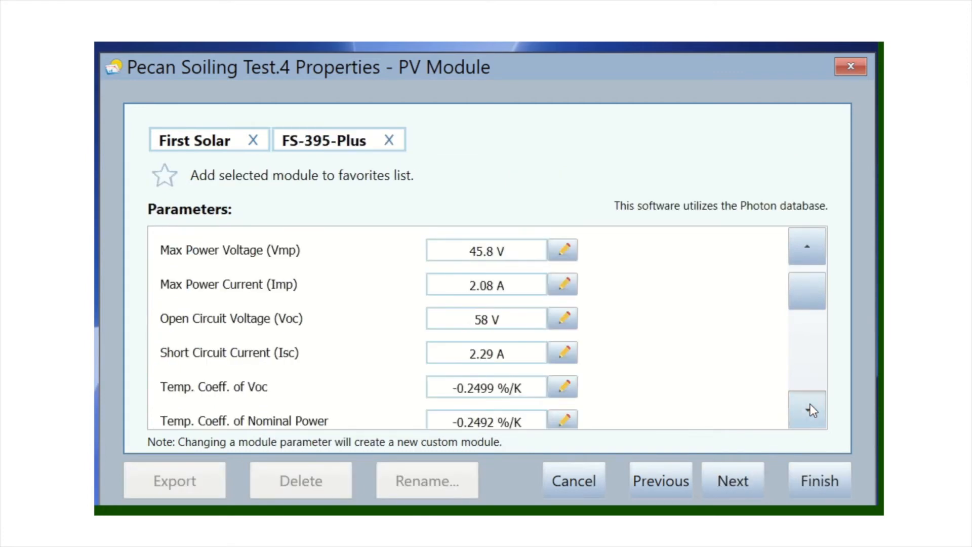
{"action": "left_click", "coordinate": [809, 404]}
{"action": "left_click", "coordinate": [809, 405]}
{"action": "left_click", "coordinate": [810, 406]}
{"action": "left_click", "coordinate": [808, 406]}
{"action": "left_click", "coordinate": [808, 405]}
{"action": "left_click", "coordinate": [807, 405]}
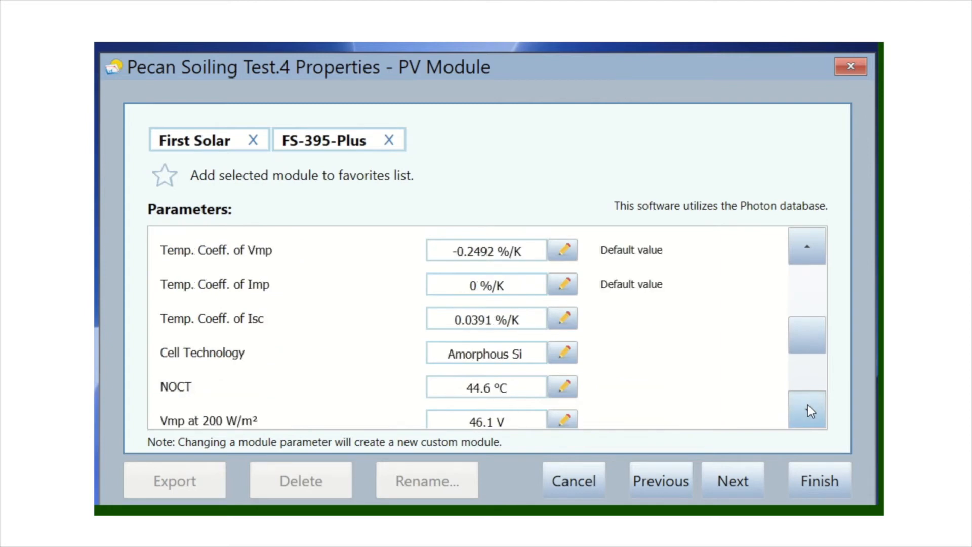
{"action": "left_click", "coordinate": [808, 405]}
{"action": "left_click", "coordinate": [808, 405]}
{"action": "left_click", "coordinate": [809, 405]}
{"action": "left_click", "coordinate": [807, 405]}
{"action": "left_click", "coordinate": [808, 405]}
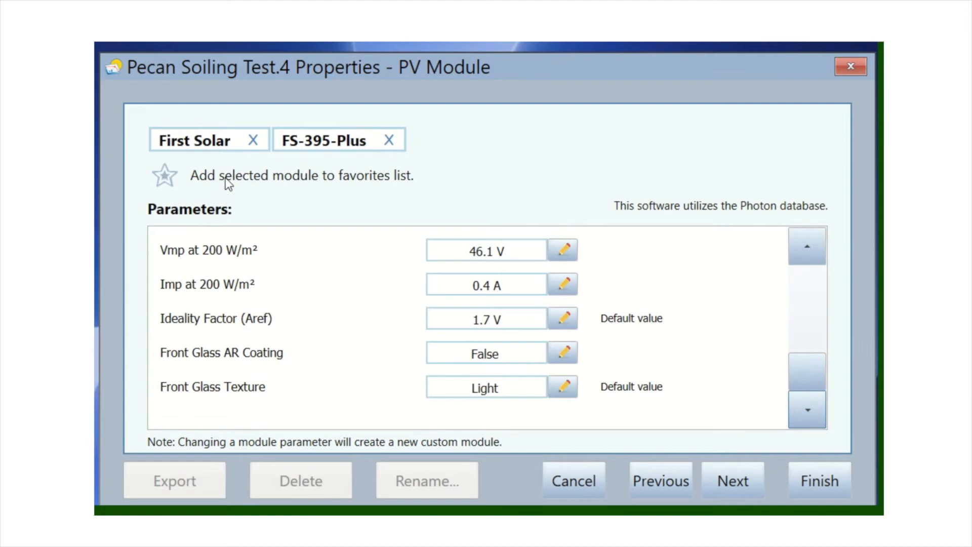
{"action": "left_click", "coordinate": [825, 481]}
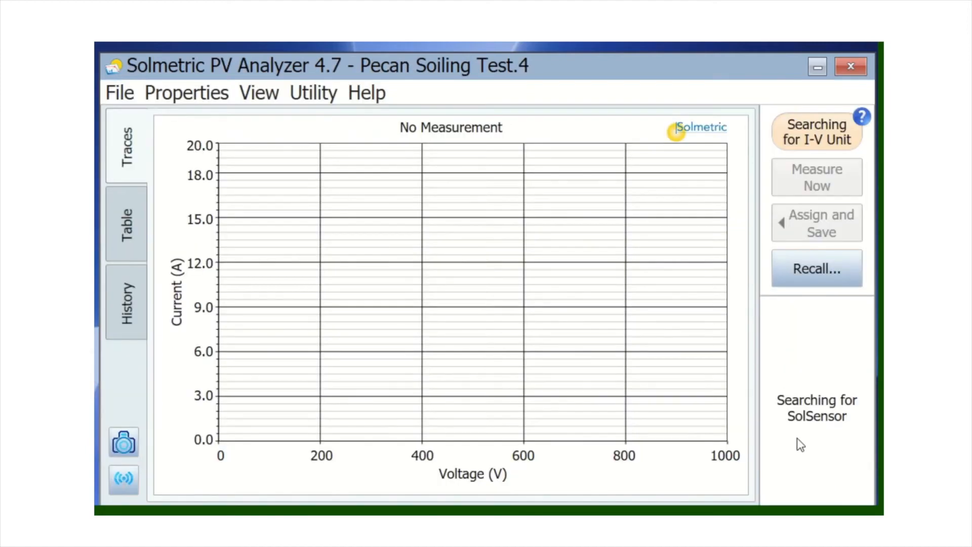
Open the project's Array Navigator and rename the top-level System node as "Pecan Soiling Tests."
{"action": "left_click", "coordinate": [175, 99]}
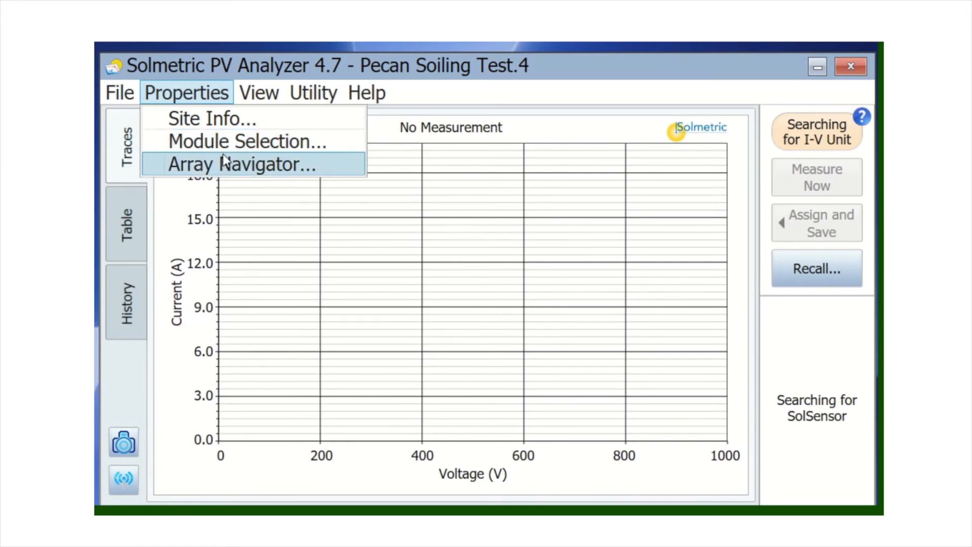
{"action": "left_click", "coordinate": [248, 167]}
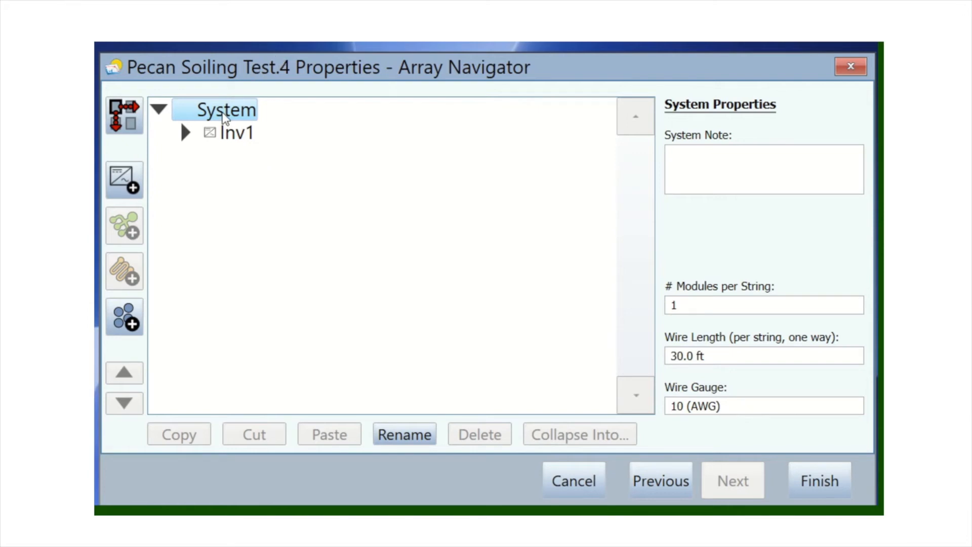
{"action": "left_click", "coordinate": [418, 445]}
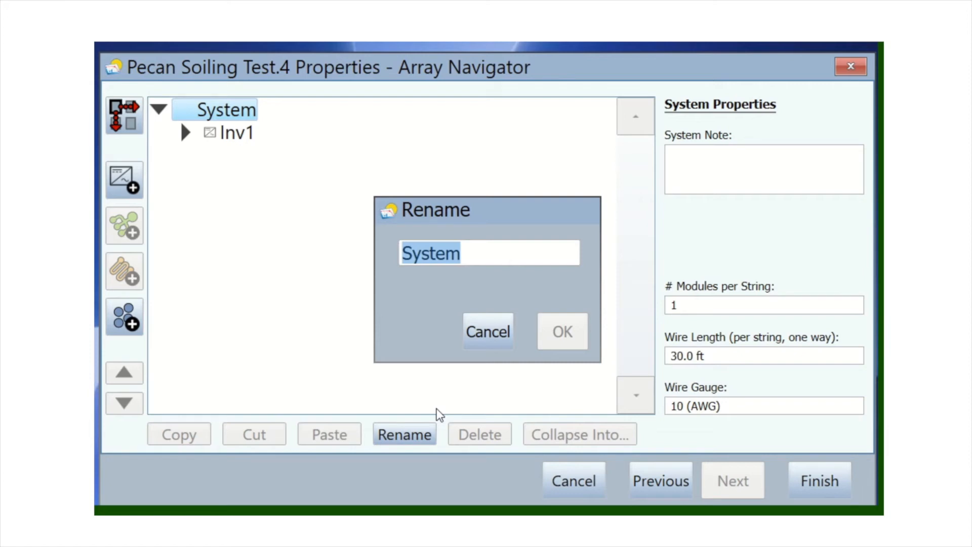
{"action": "type", "text": "Peca"}
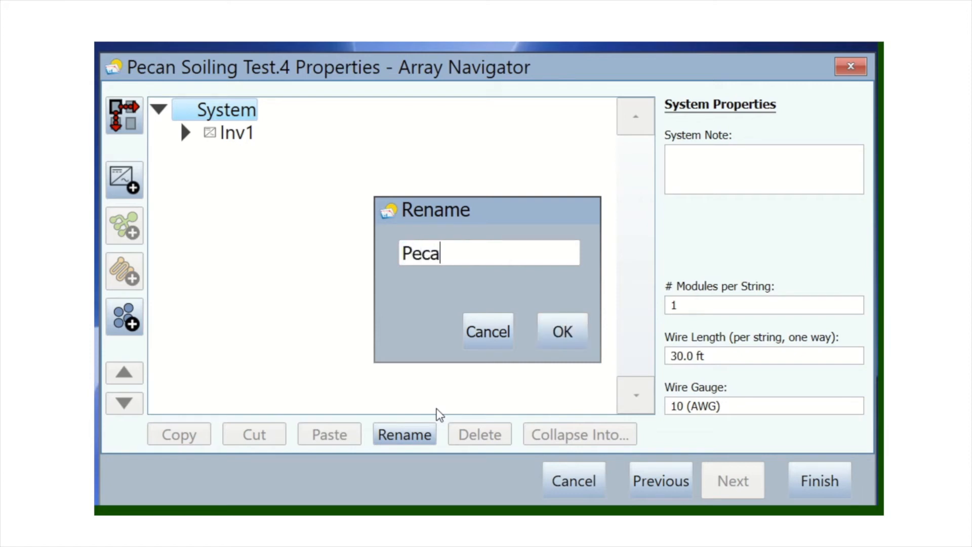
{"action": "type", "text": "n Soil"}
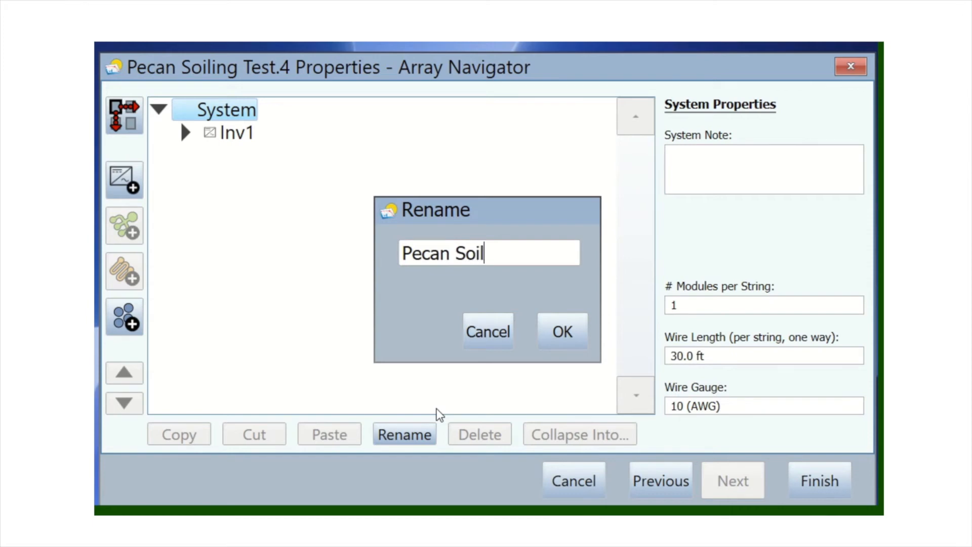
{"action": "type", "text": "ing Tes"}
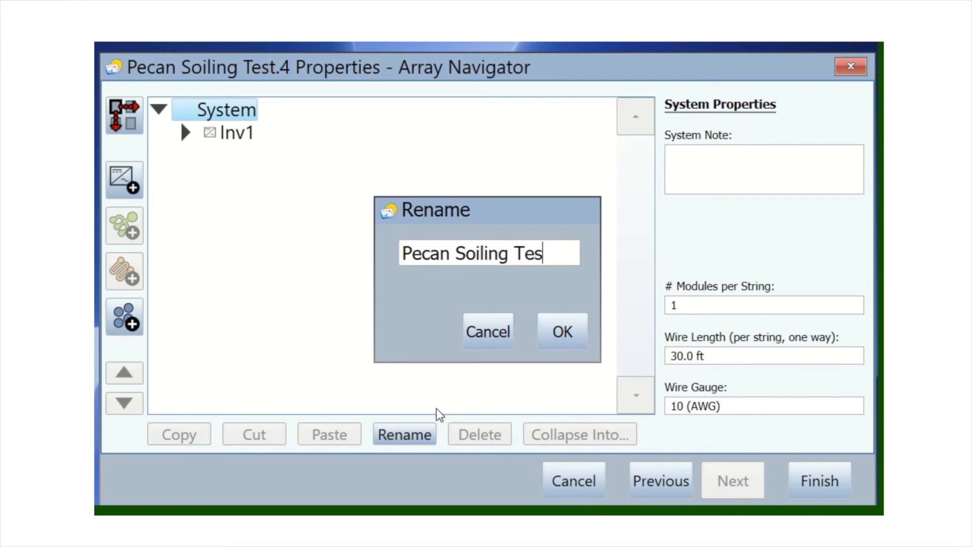
{"action": "type", "text": "ts."}
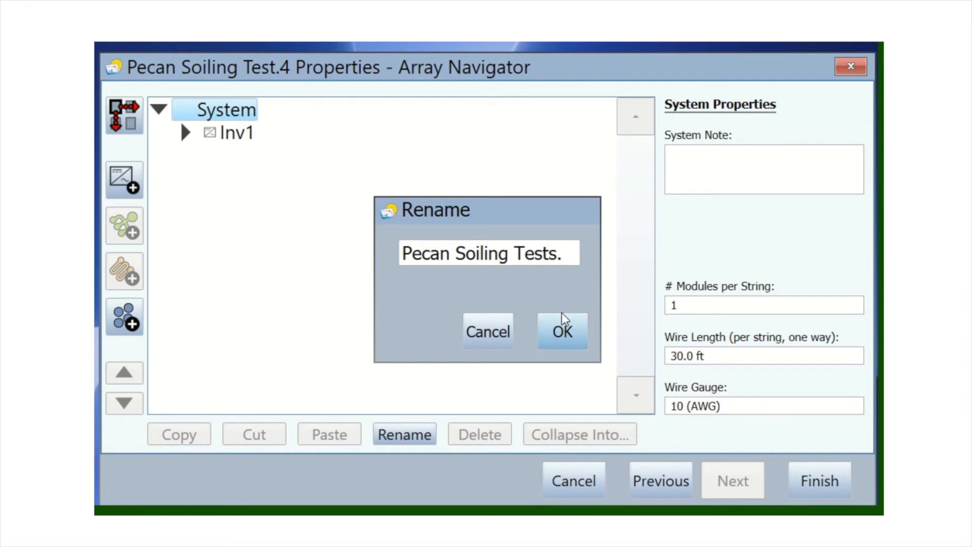
{"action": "left_click", "coordinate": [565, 332]}
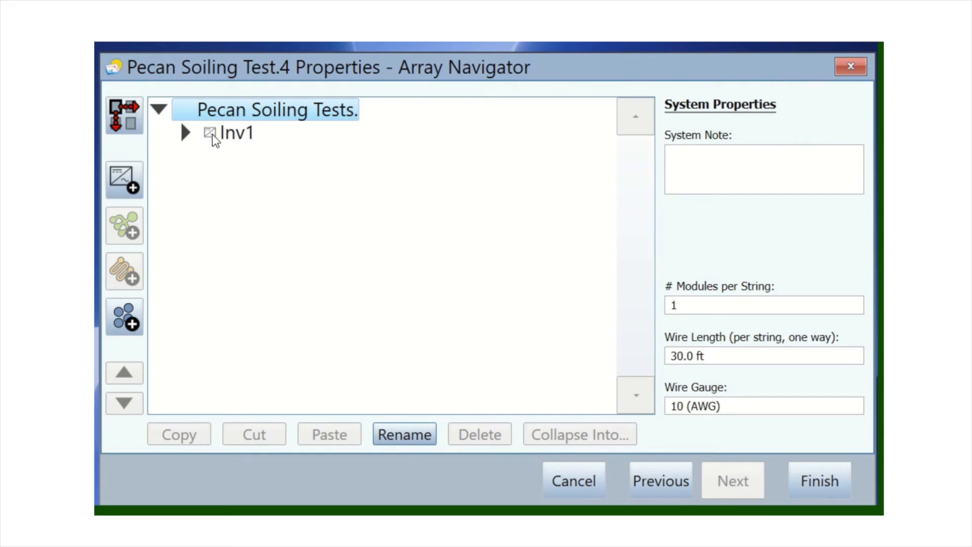
Rename the inverter Inv1 in the array tree as "Dirty"
{"action": "left_click", "coordinate": [226, 136]}
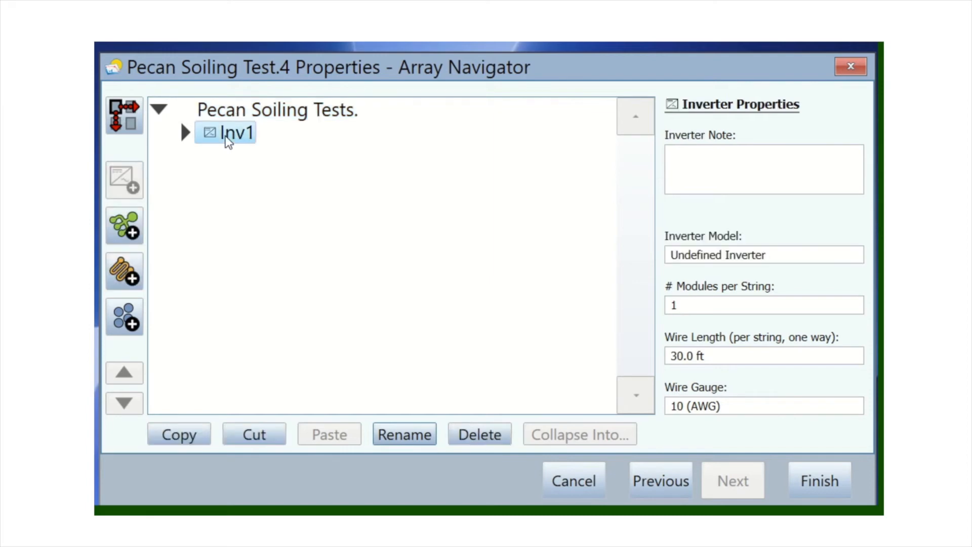
{"action": "left_click", "coordinate": [235, 116]}
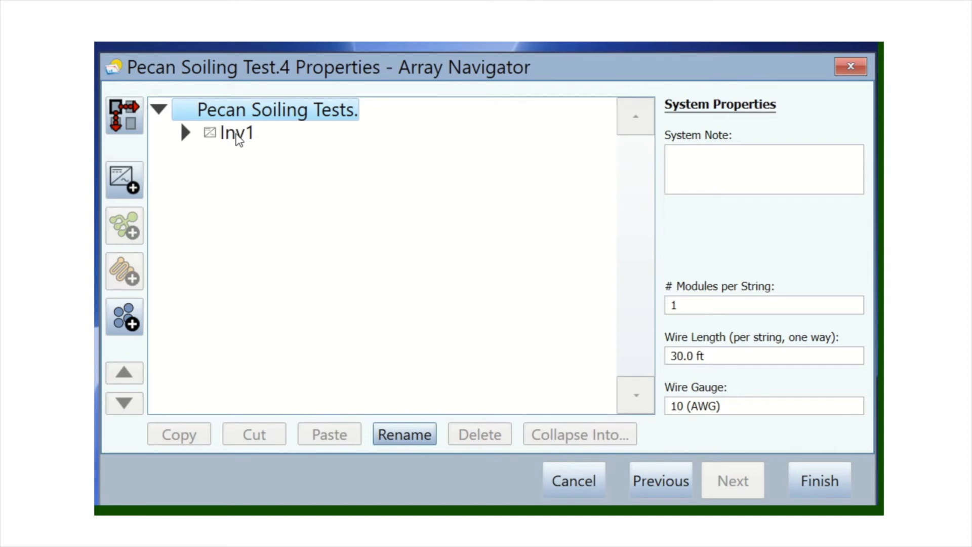
{"action": "left_click", "coordinate": [235, 140]}
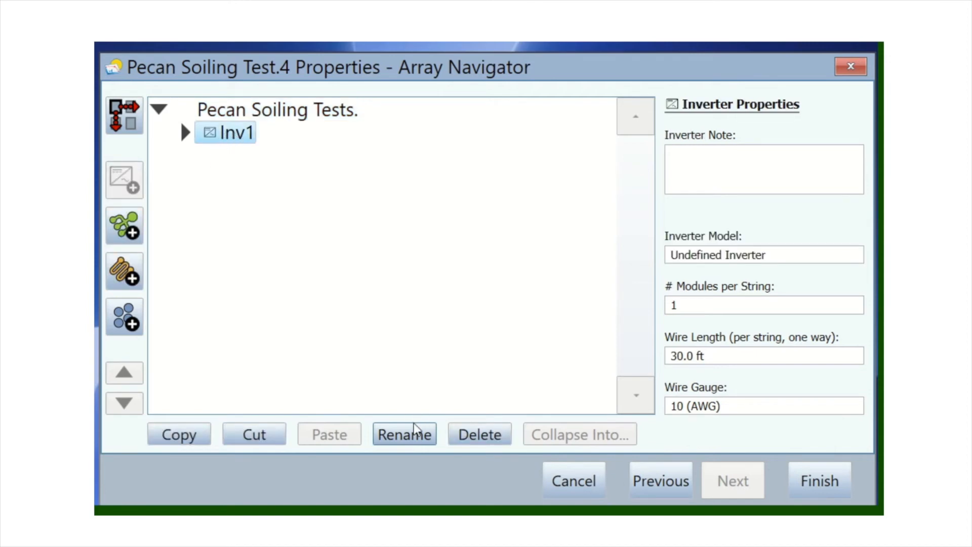
{"action": "left_click", "coordinate": [405, 437]}
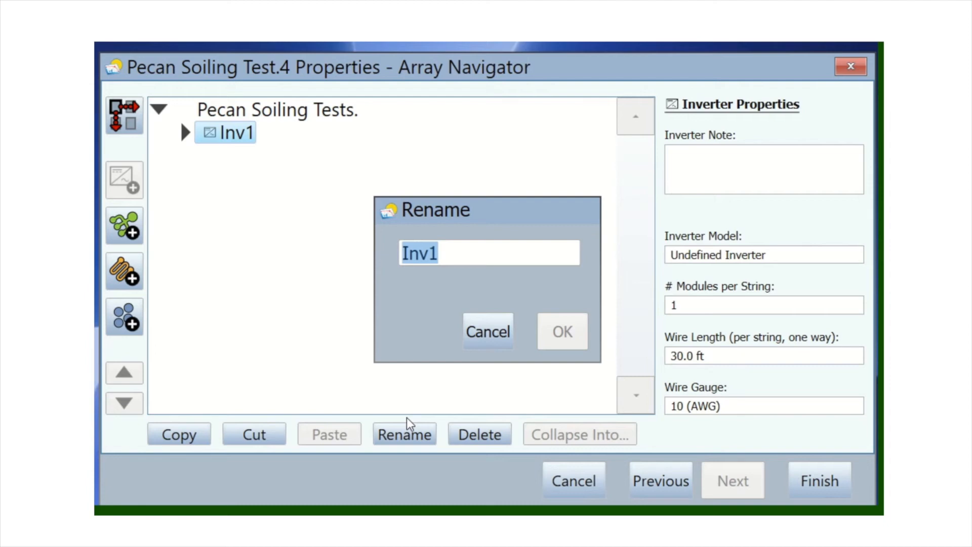
{"action": "type", "text": "Dirty"}
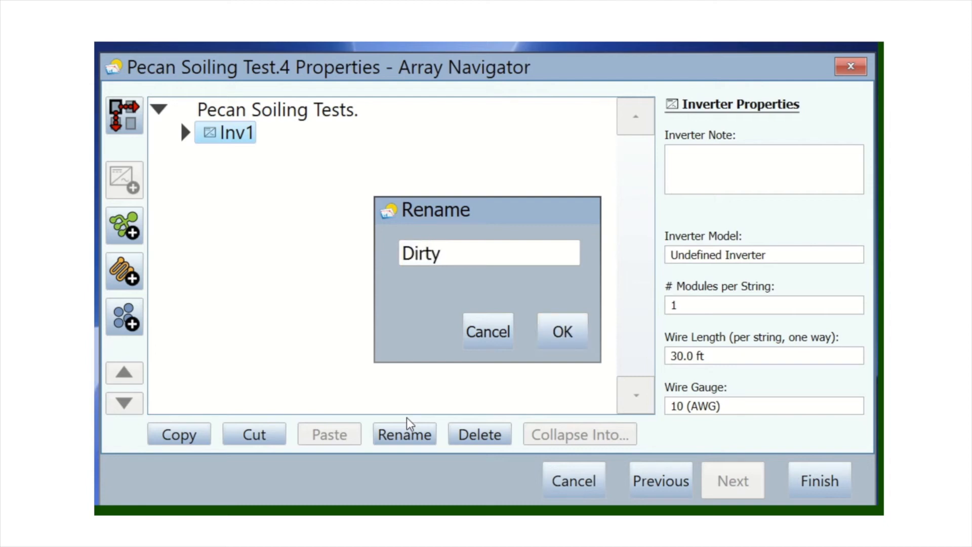
{"action": "left_click", "coordinate": [566, 331]}
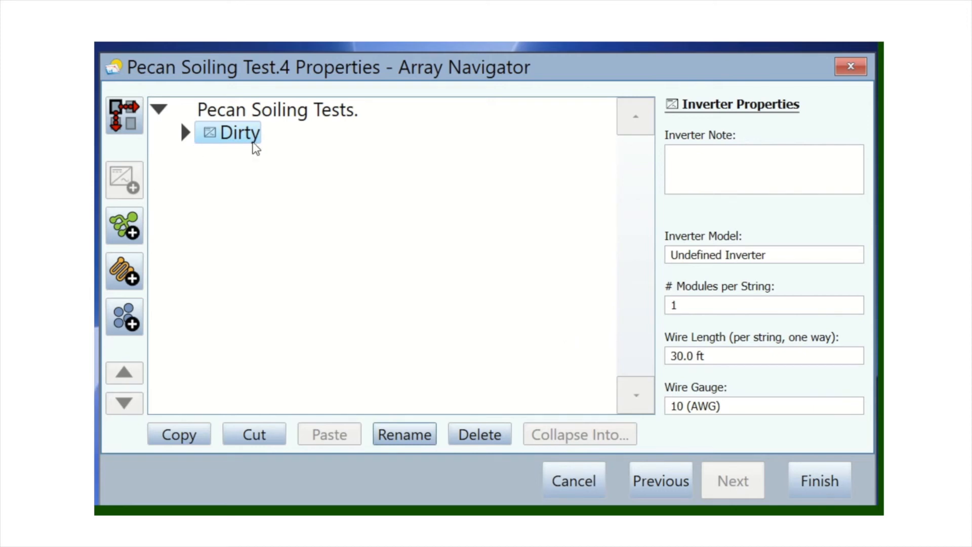
Add a second string under the Dirty inverter
{"action": "left_click", "coordinate": [258, 114]}
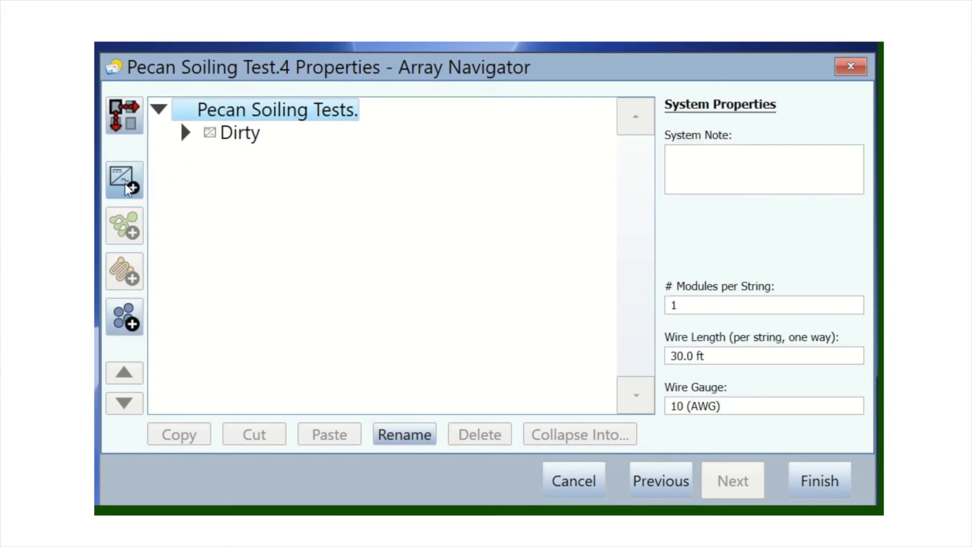
{"action": "left_click", "coordinate": [224, 131]}
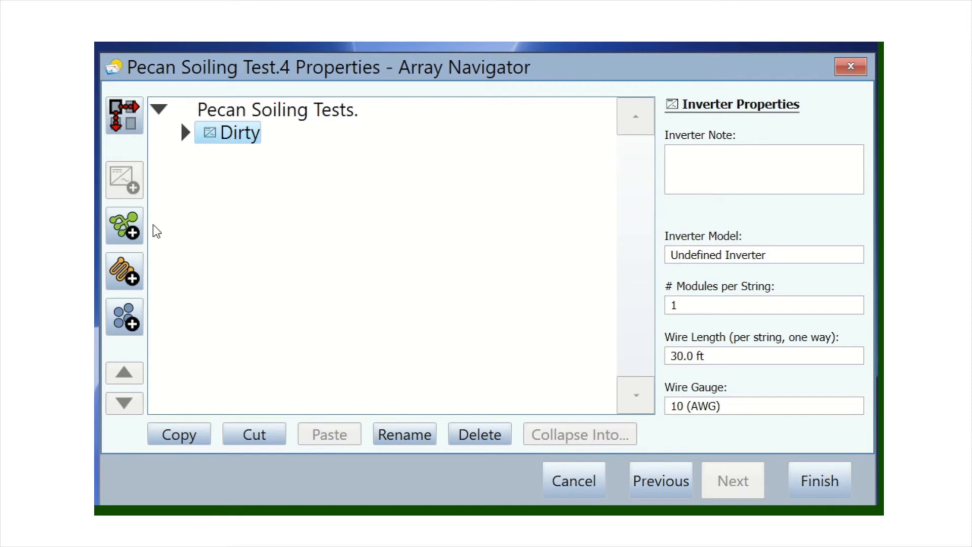
{"action": "left_click", "coordinate": [129, 267]}
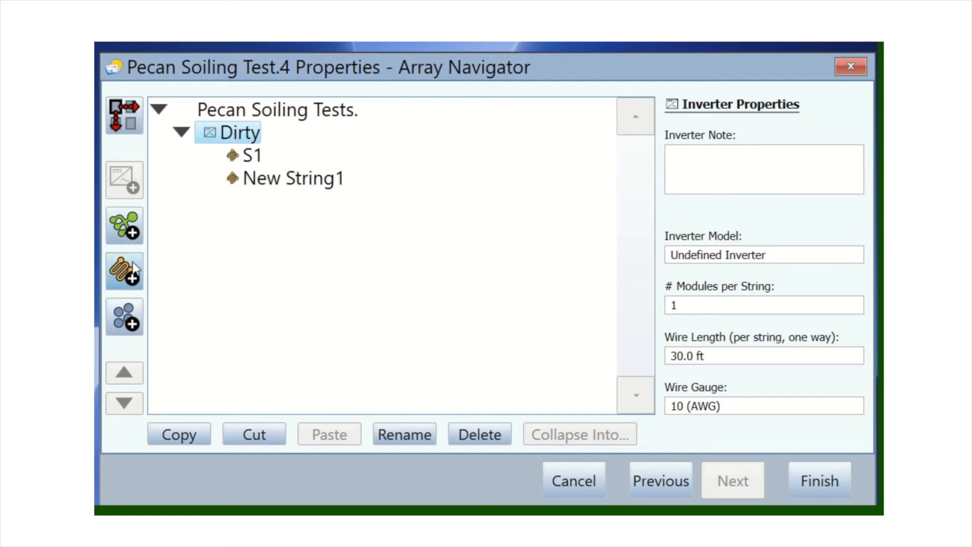
Rename string S1 under the Dirty inverter as "Module #1"
{"action": "left_click", "coordinate": [254, 160]}
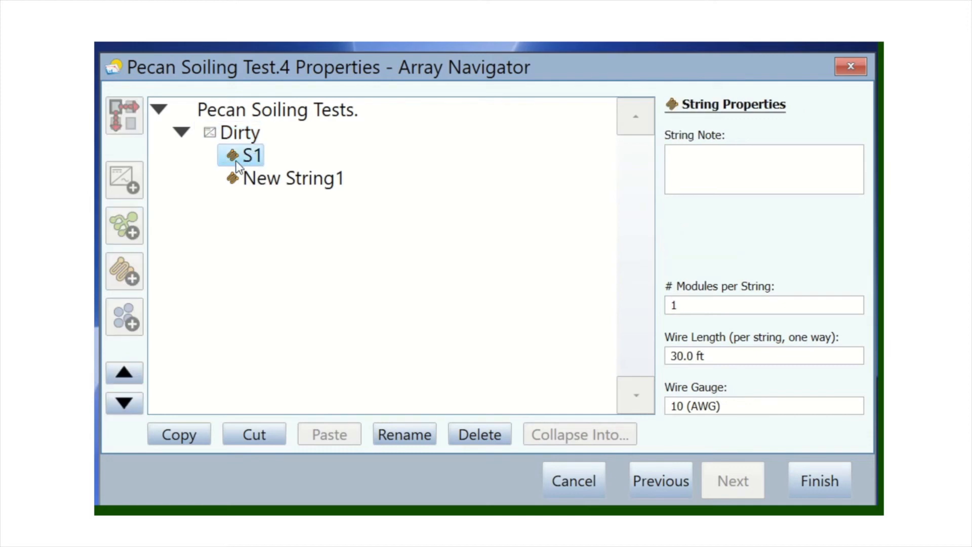
{"action": "left_click", "coordinate": [404, 434]}
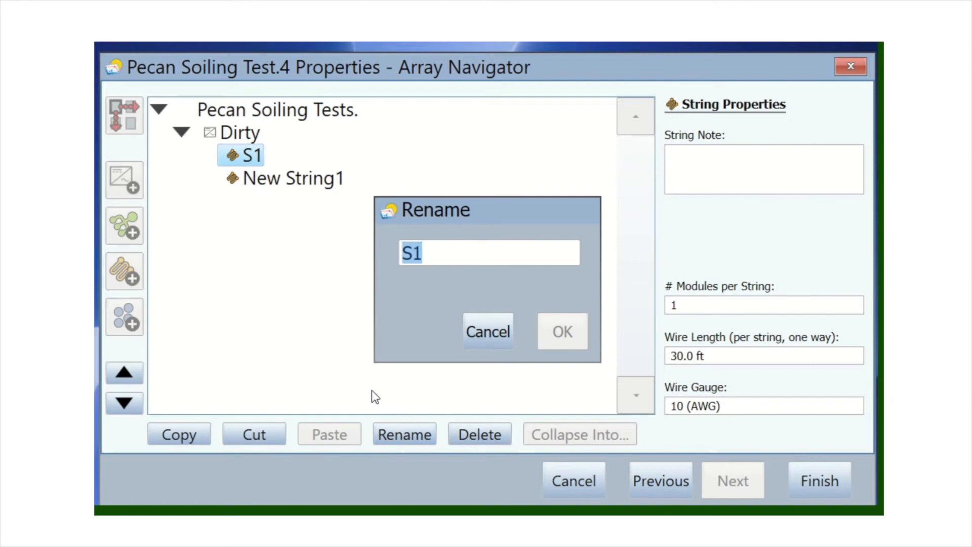
{"action": "type", "text": "Mo"}
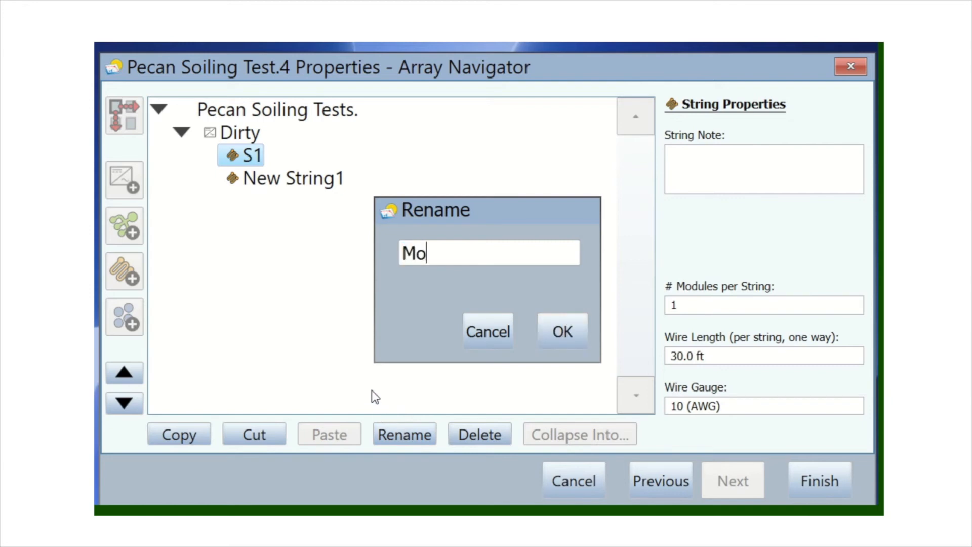
{"action": "type", "text": "dule #1"}
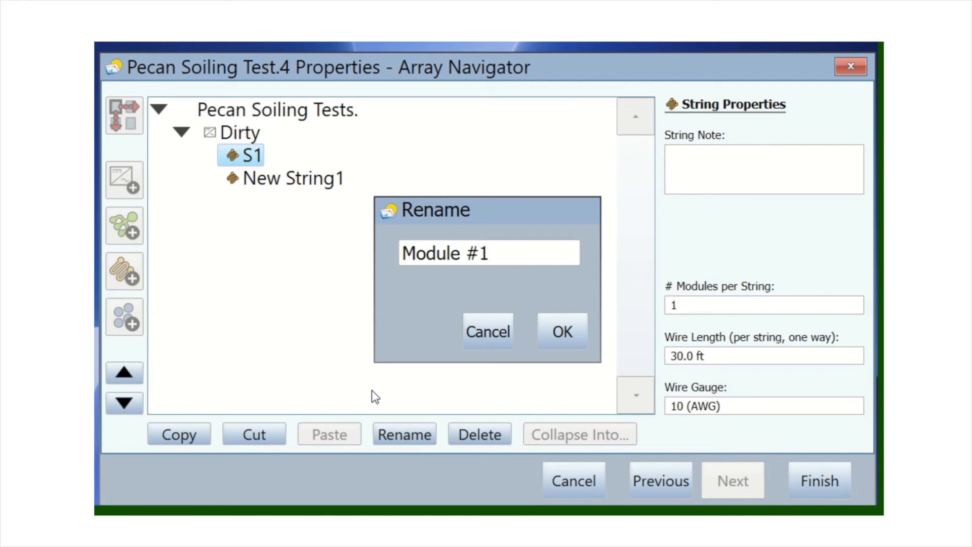
{"action": "left_click", "coordinate": [564, 331]}
Rename the second string under the Dirty inverter as "Module #2"
{"action": "left_click", "coordinate": [271, 182], "text": "ctrl"}
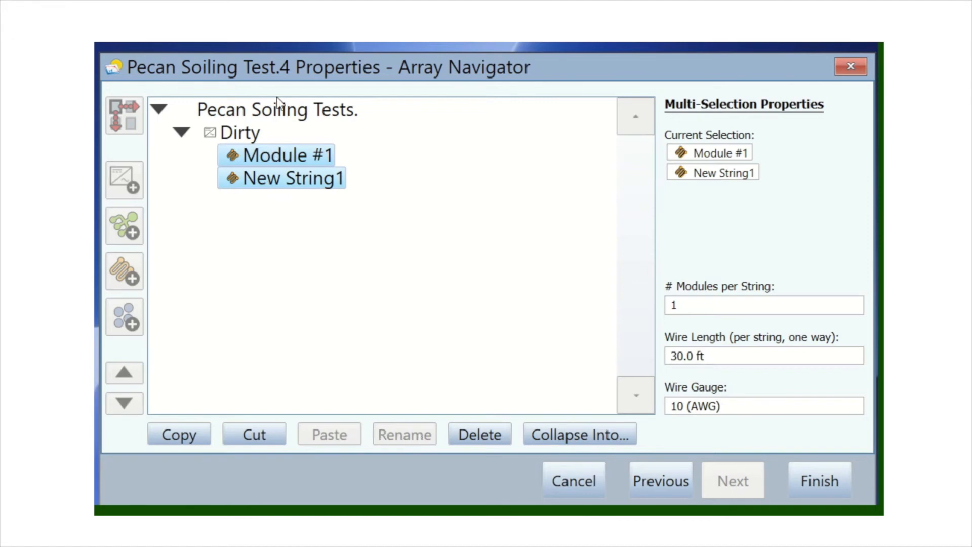
{"action": "left_click", "coordinate": [261, 136]}
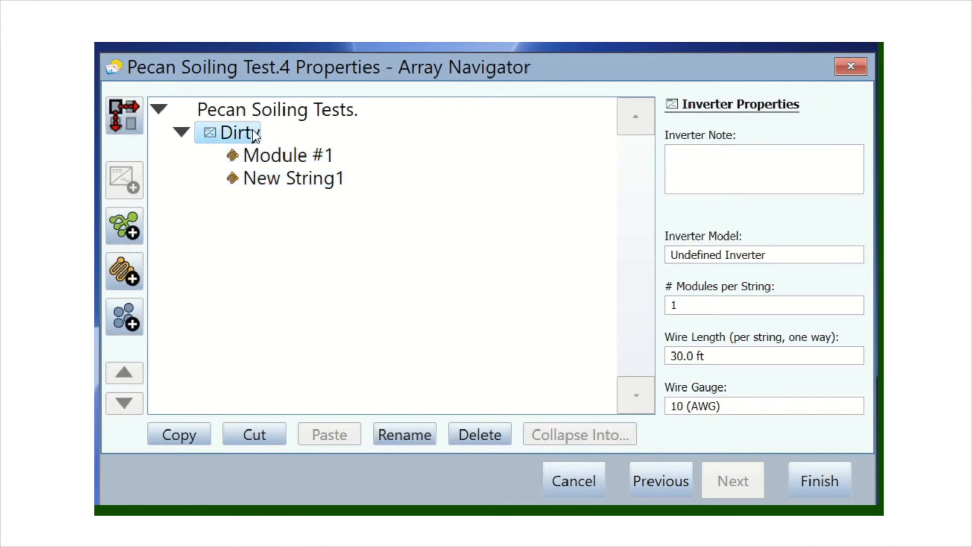
{"action": "left_click", "coordinate": [262, 180]}
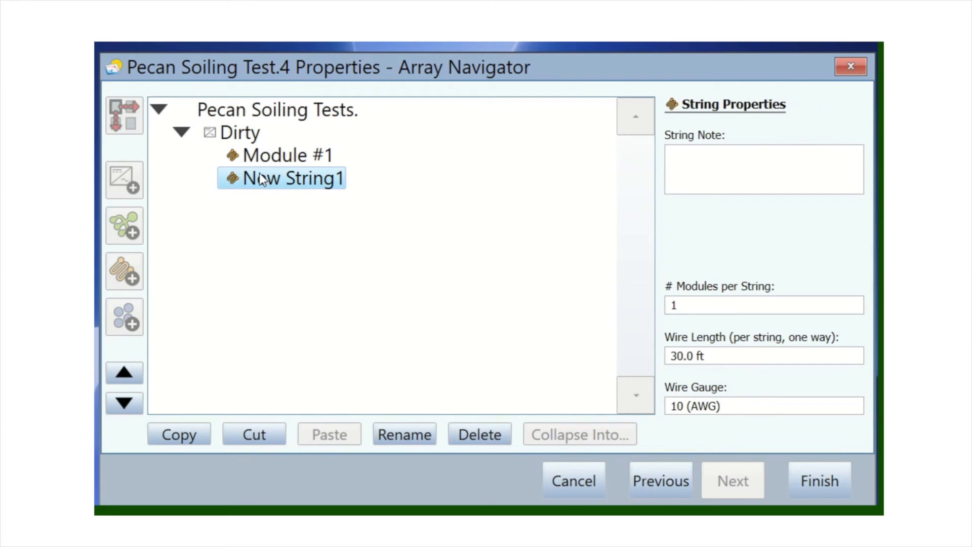
{"action": "left_click", "coordinate": [415, 431]}
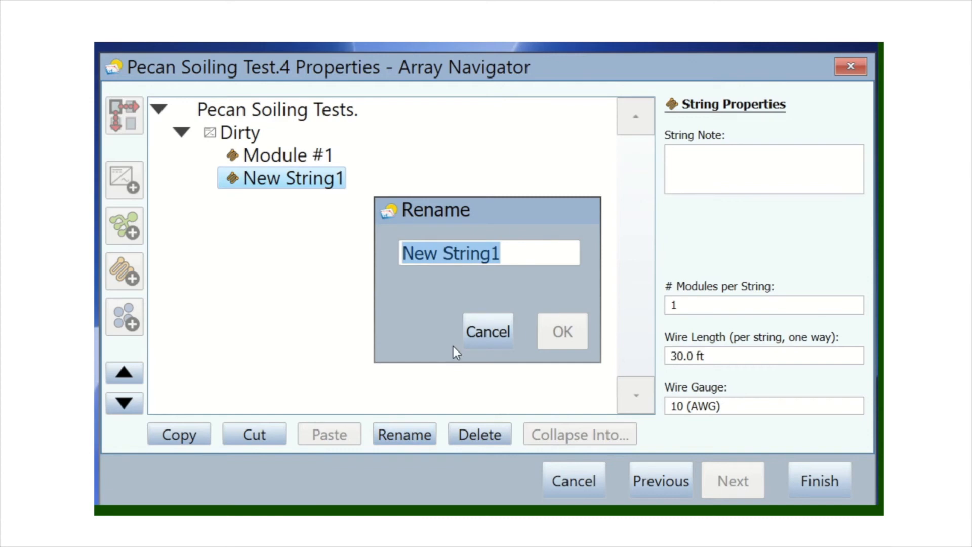
{"action": "type", "text": "Module"}
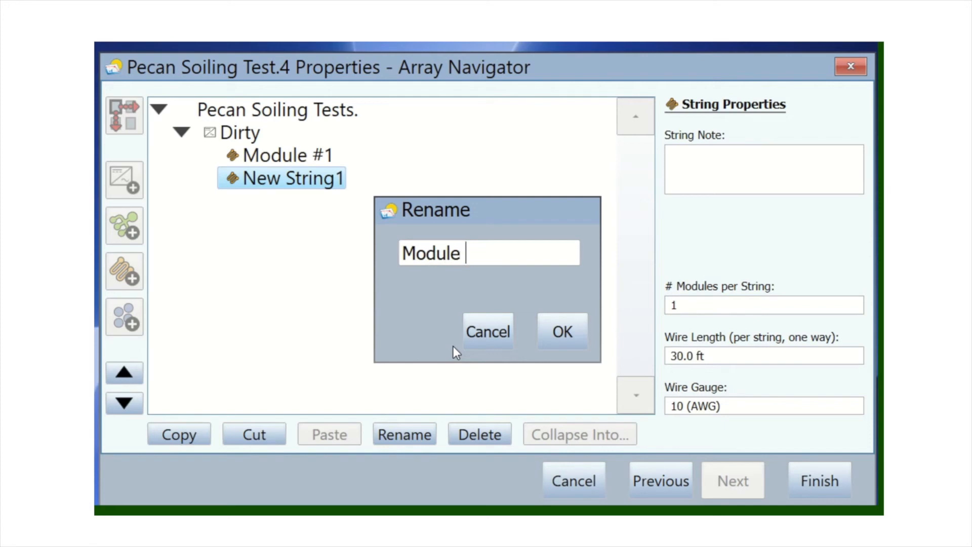
{"action": "type", "text": " #2"}
{"action": "left_click", "coordinate": [564, 327]}
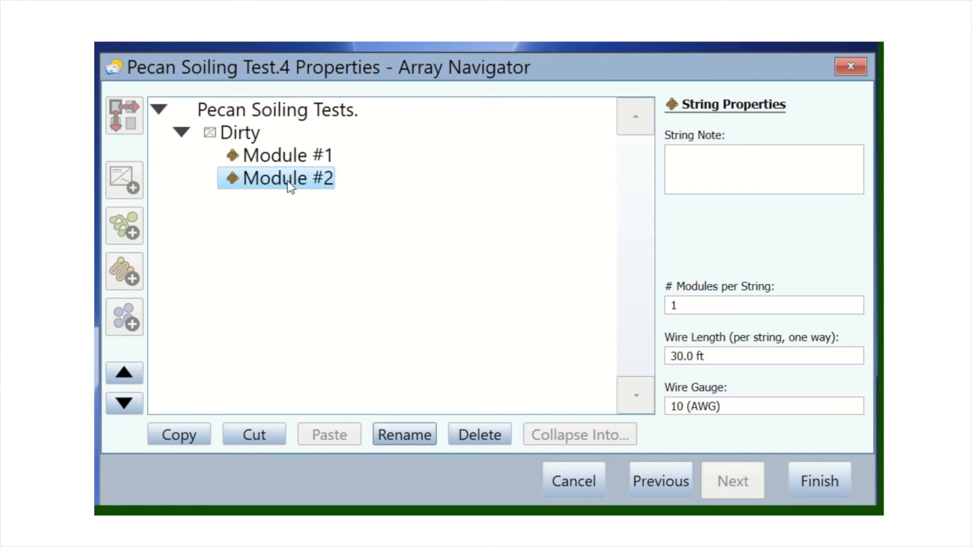
Add a third string under the Dirty inverter and name it "Module #3"
{"action": "left_click", "coordinate": [231, 133]}
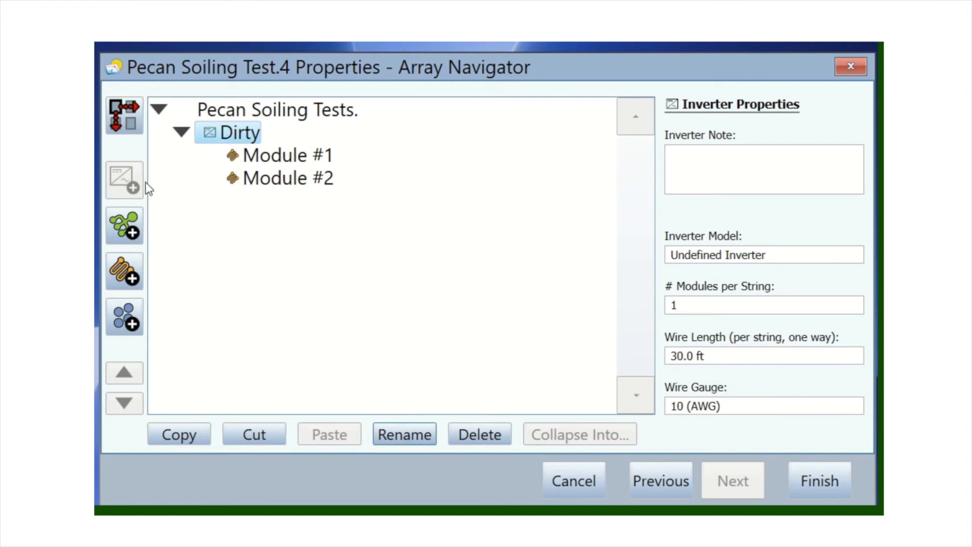
{"action": "left_click", "coordinate": [129, 279]}
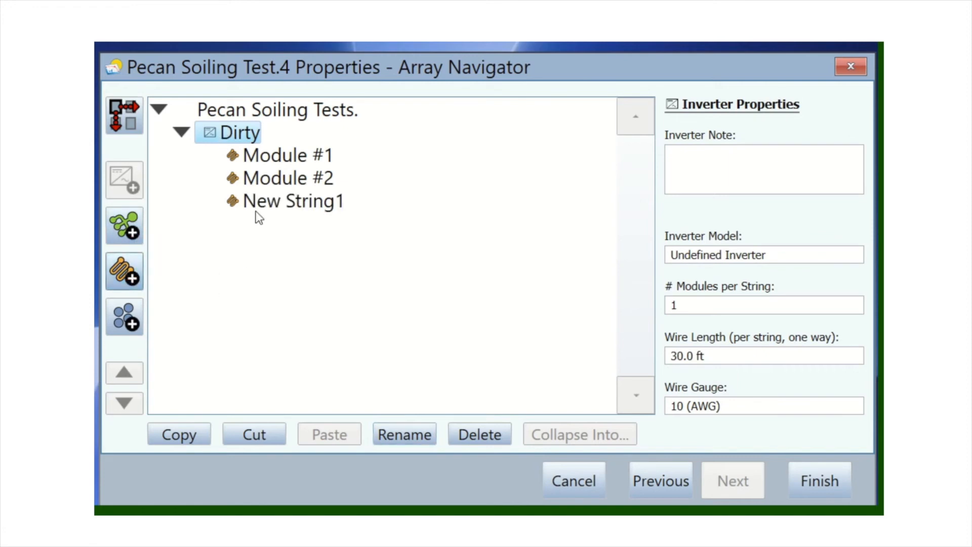
{"action": "left_click", "coordinate": [270, 206]}
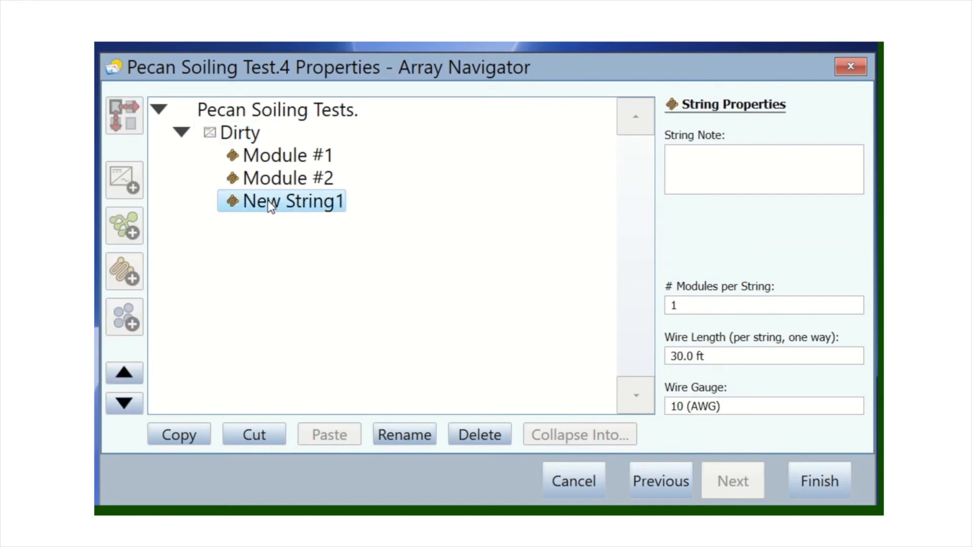
{"action": "left_click", "coordinate": [400, 435]}
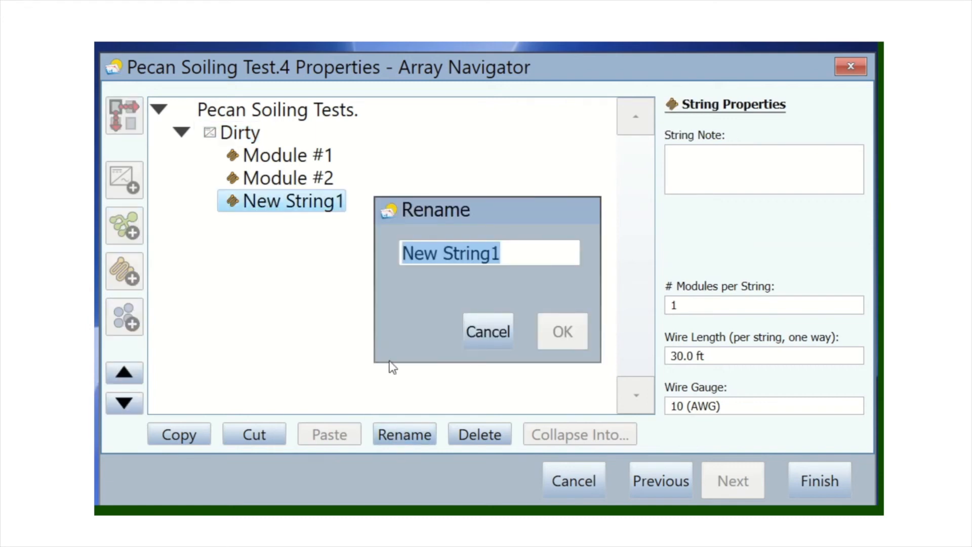
{"action": "type", "text": "Module "}
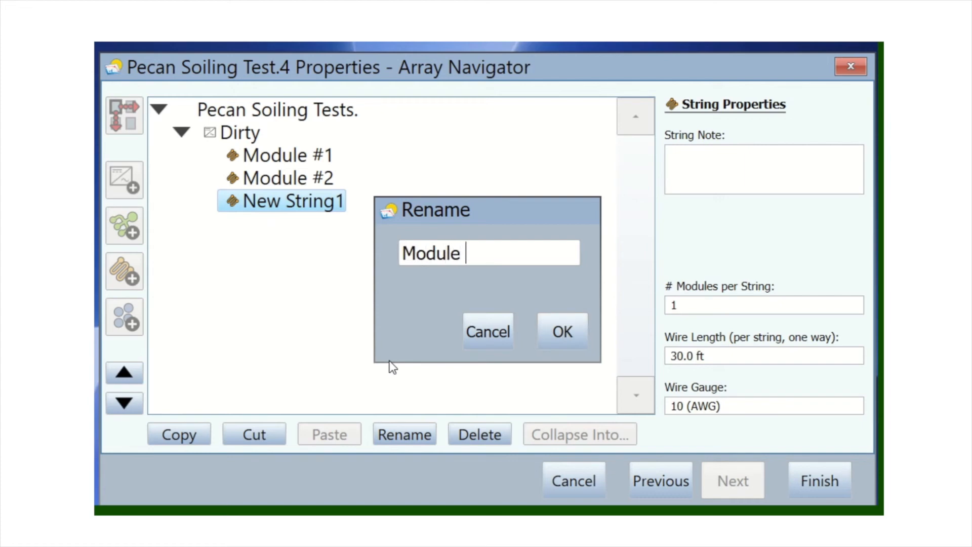
{"action": "type", "text": "#3"}
{"action": "left_click", "coordinate": [572, 330]}
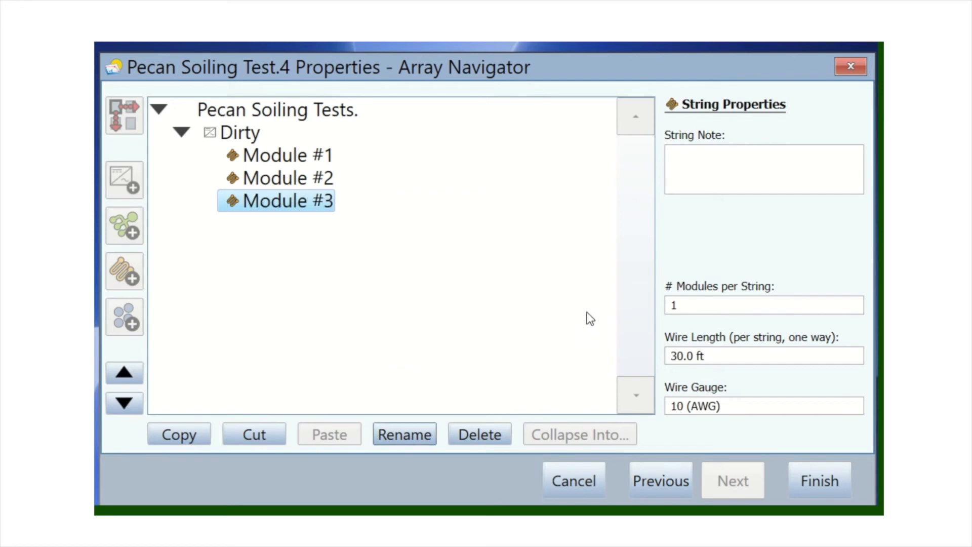
Add a fourth string under the Dirty inverter and name it "Module #4"
{"action": "left_click", "coordinate": [232, 138]}
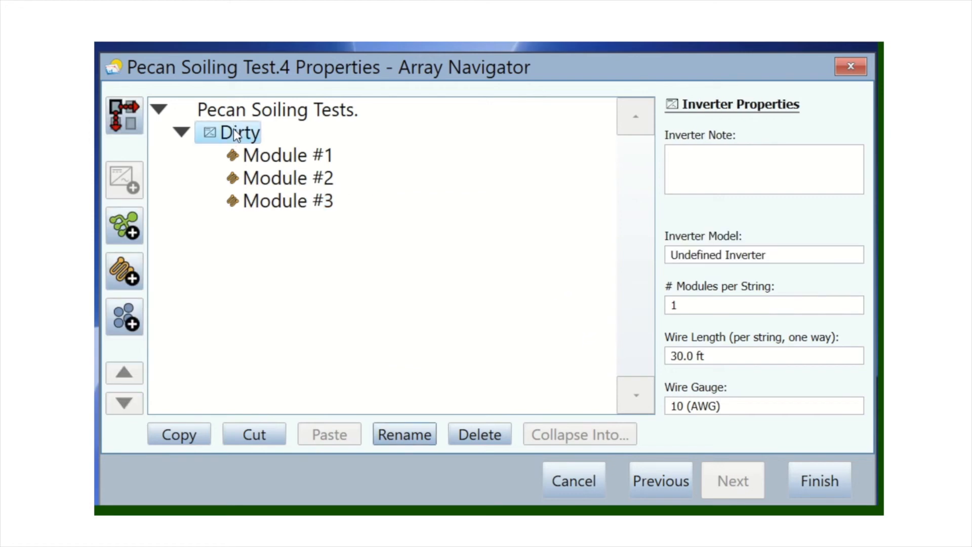
{"action": "left_click", "coordinate": [119, 272]}
{"action": "left_click", "coordinate": [276, 231]}
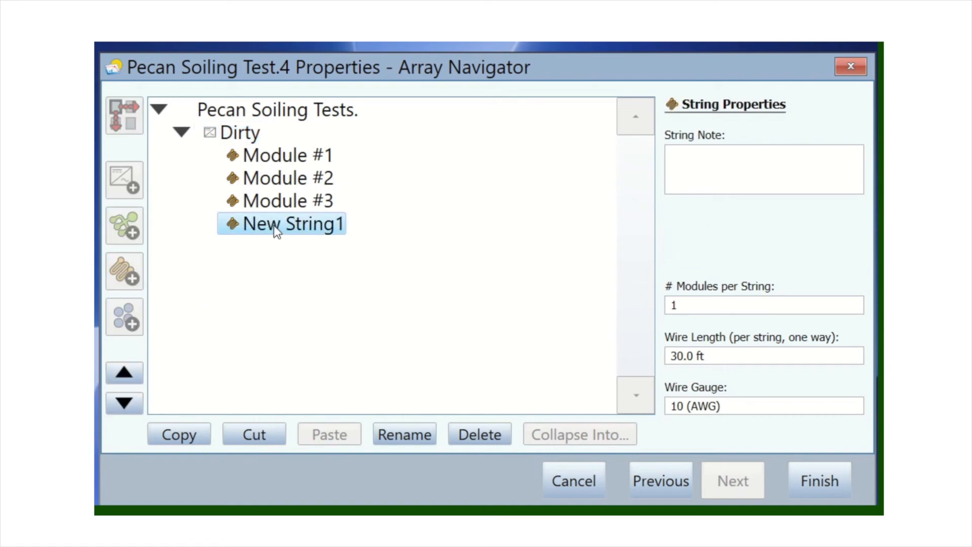
{"action": "left_click", "coordinate": [405, 434]}
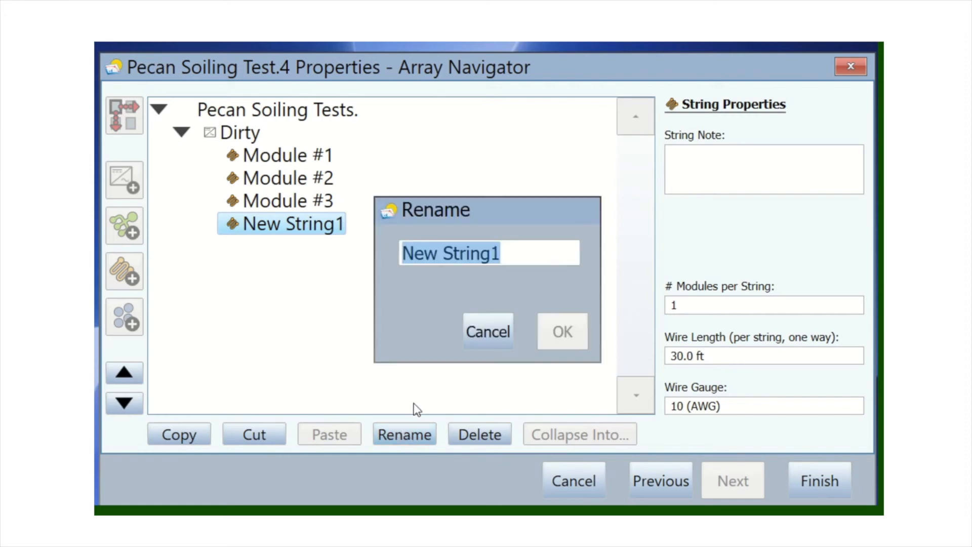
{"action": "type", "text": "Modu"}
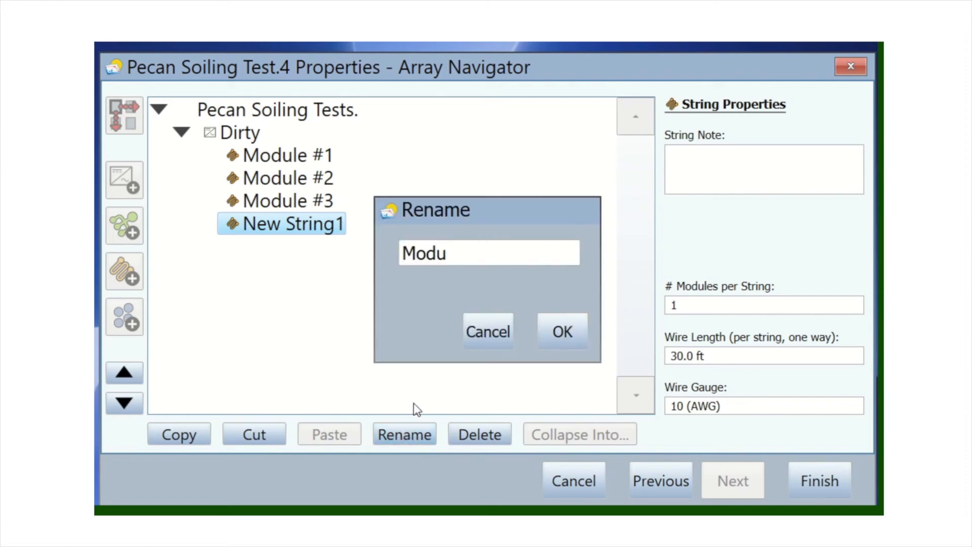
{"action": "type", "text": "le #4"}
{"action": "left_click", "coordinate": [561, 333]}
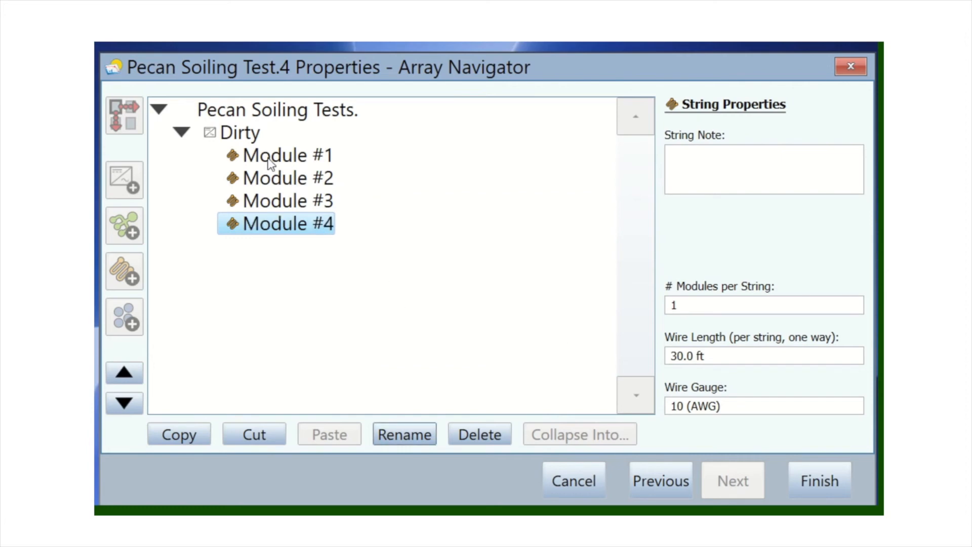
Add a fifth string under the Dirty inverter and name it "Module #5"
{"action": "left_click", "coordinate": [231, 136]}
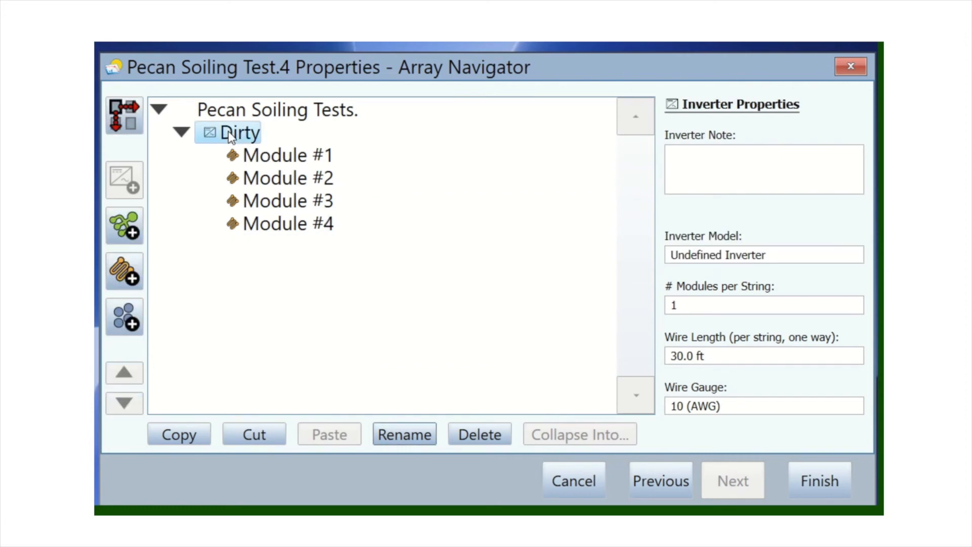
{"action": "left_click", "coordinate": [133, 270]}
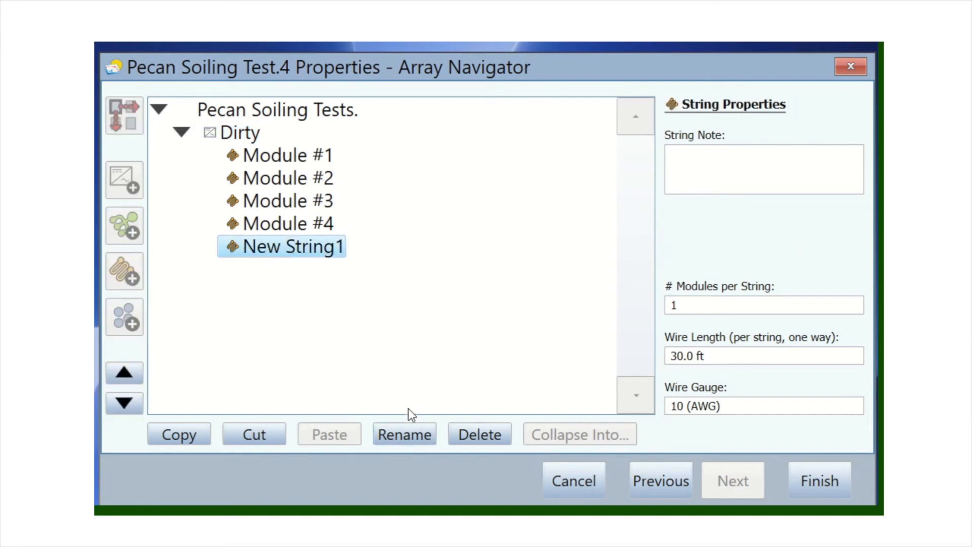
{"action": "left_click", "coordinate": [408, 436]}
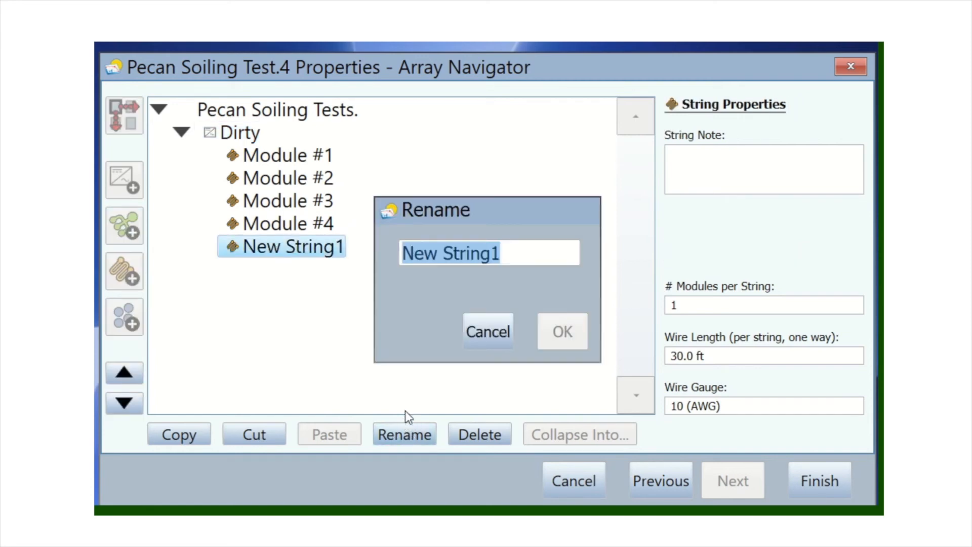
{"action": "type", "text": "MOd"}
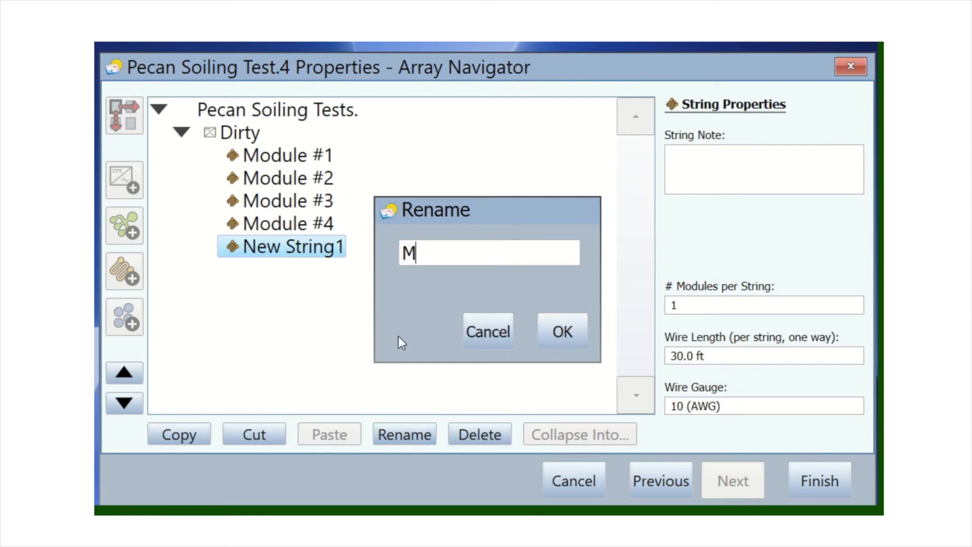
{"action": "key", "text": "BackSpace"}
{"action": "key", "text": "BackSpace"}
{"action": "type", "text": "odule #5"}
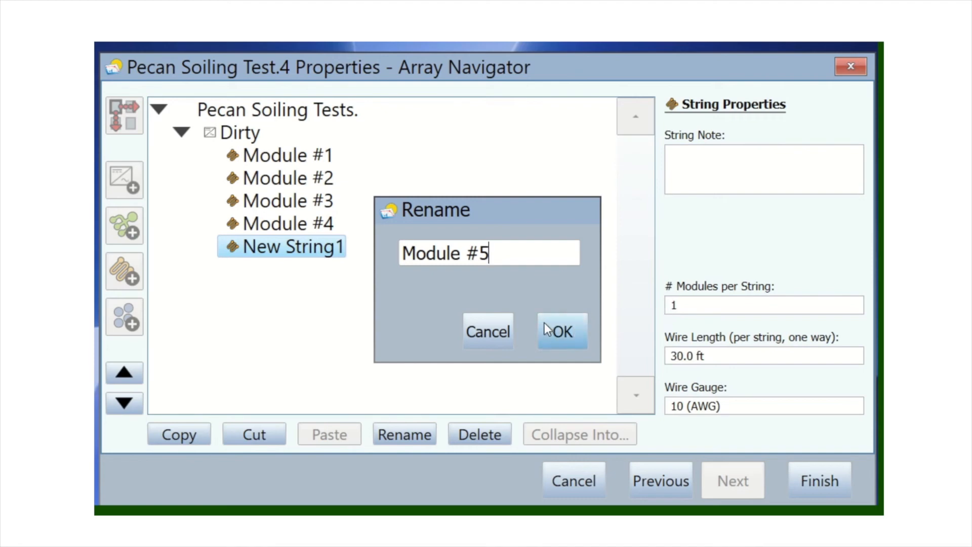
{"action": "left_click", "coordinate": [558, 328]}
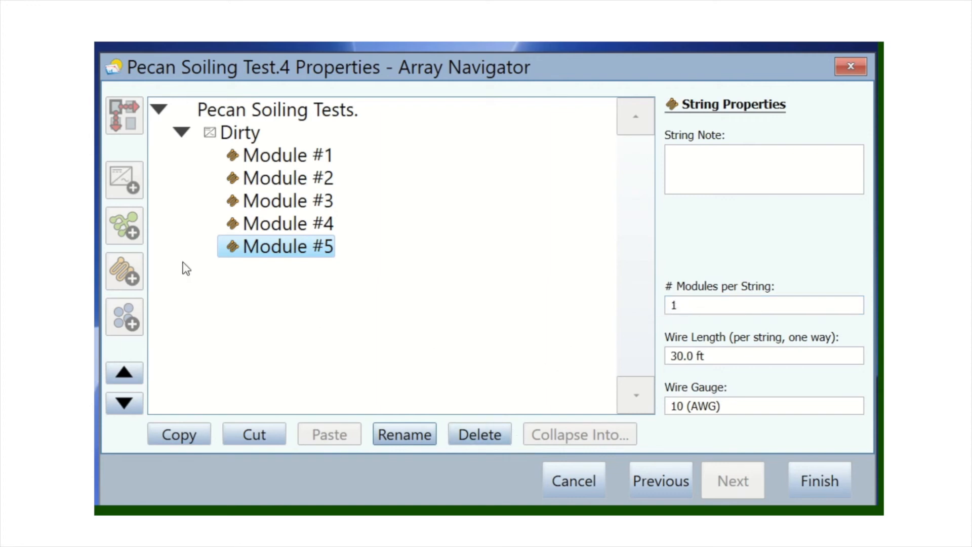
Add a second inverter under the Pecan Soiling Tests. system and name it "Clean"
{"action": "left_click", "coordinate": [240, 114]}
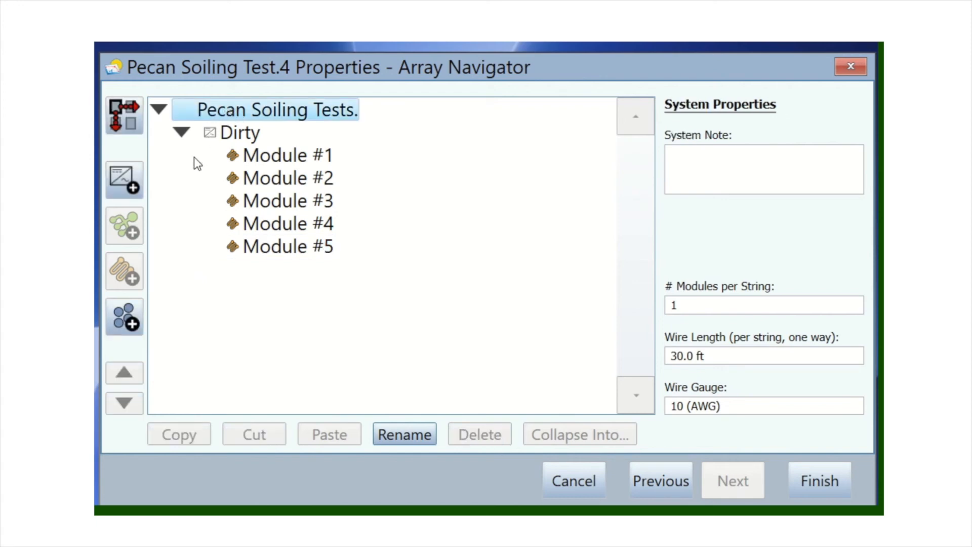
{"action": "left_click", "coordinate": [120, 175]}
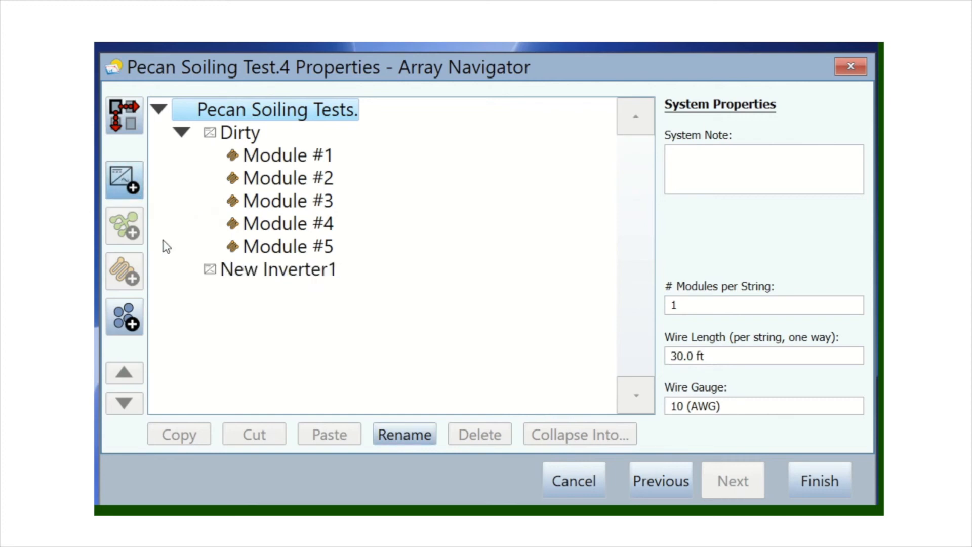
{"action": "left_click", "coordinate": [242, 271]}
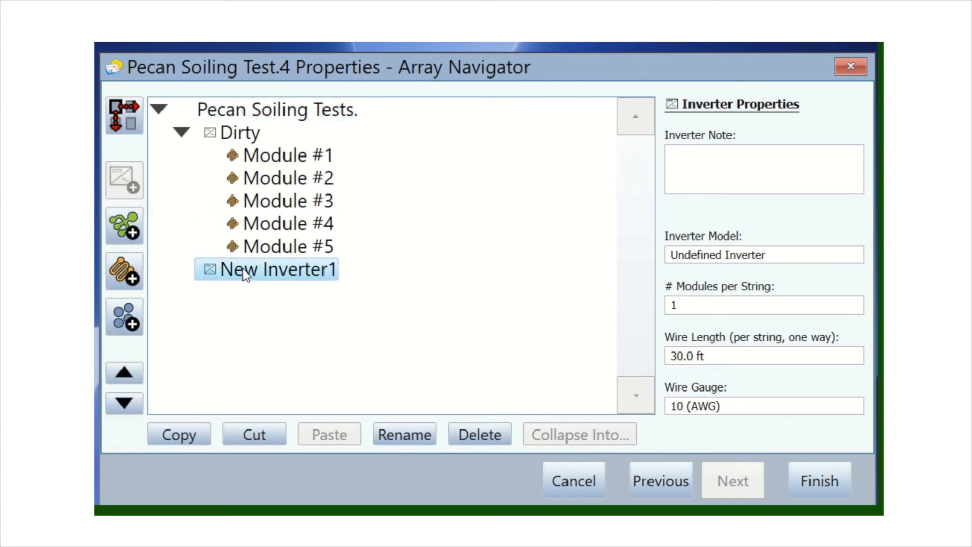
{"action": "left_click", "coordinate": [405, 435]}
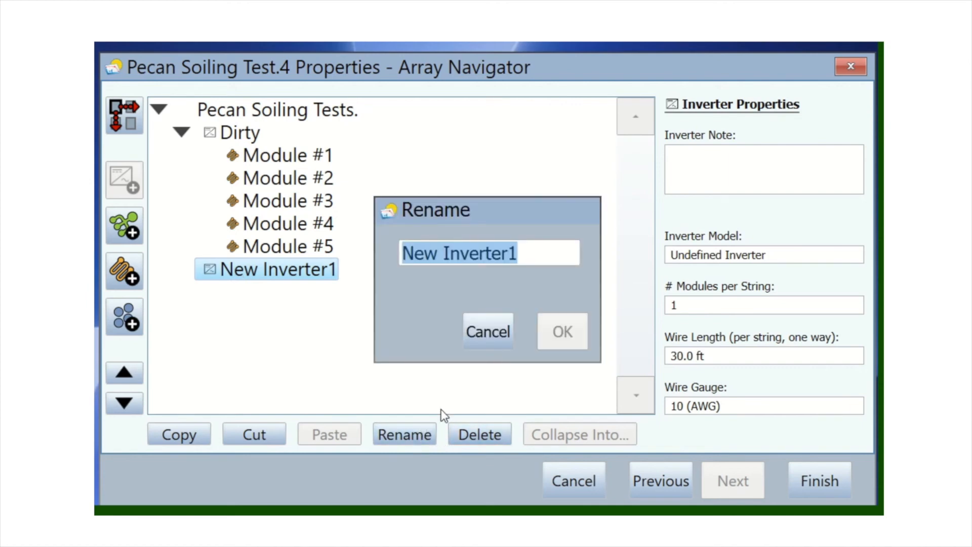
{"action": "type", "text": "Clean"}
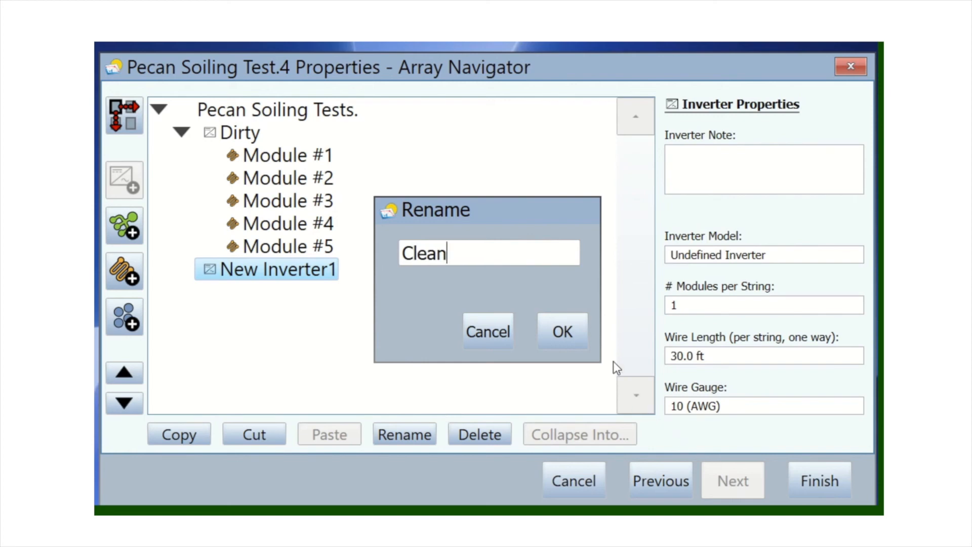
{"action": "left_click", "coordinate": [565, 326]}
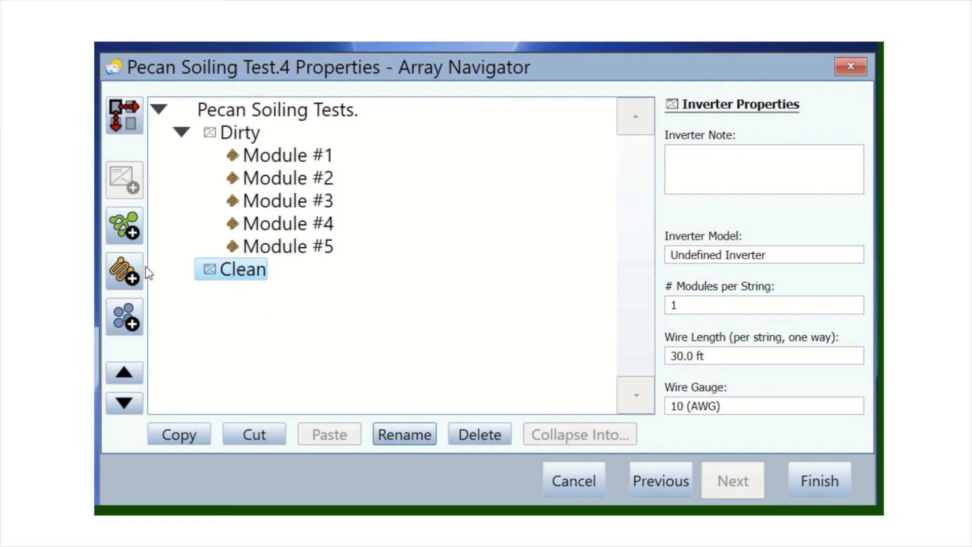
Add a string under the Clean inverter and name it "Module #1"
{"action": "left_click", "coordinate": [130, 269]}
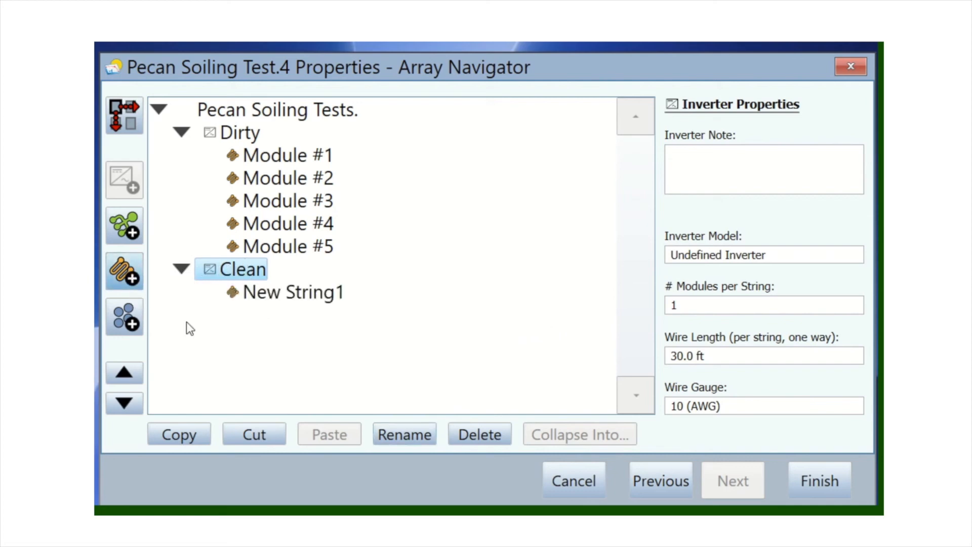
{"action": "left_click", "coordinate": [269, 297]}
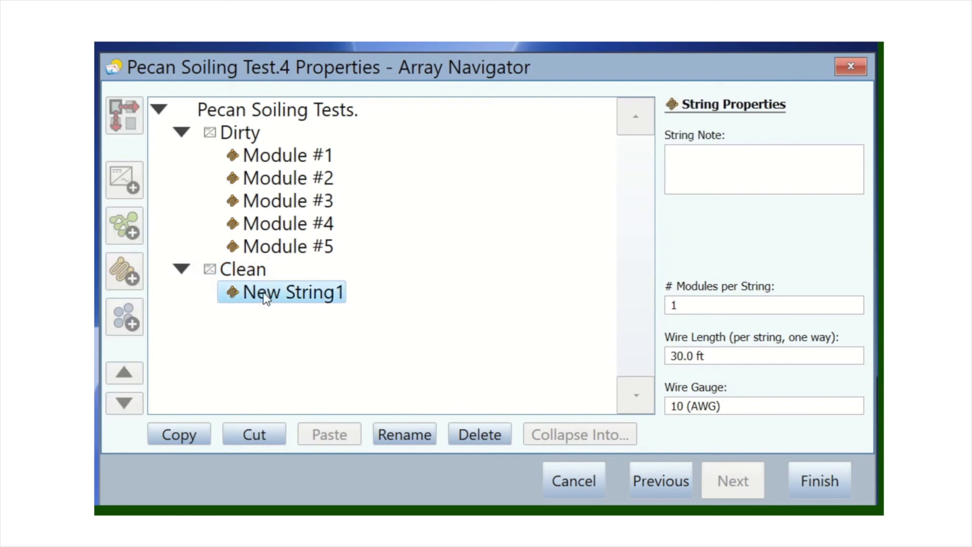
{"action": "left_click", "coordinate": [399, 432]}
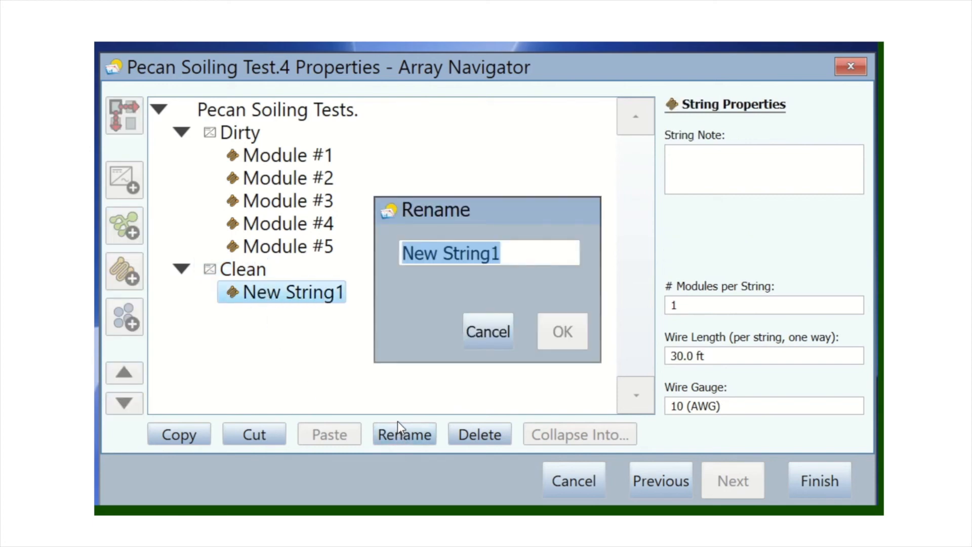
{"action": "type", "text": "Module"}
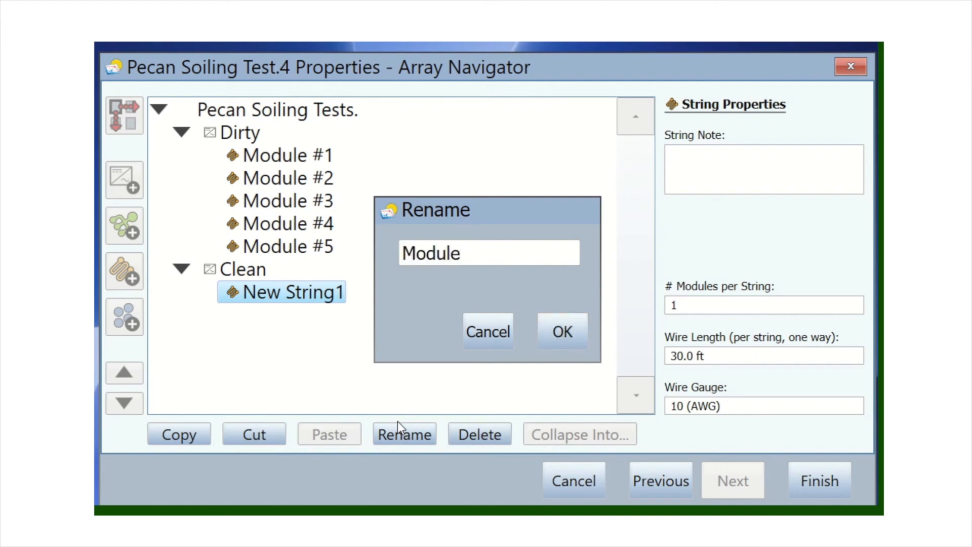
{"action": "type", "text": " #1"}
{"action": "left_click", "coordinate": [569, 324]}
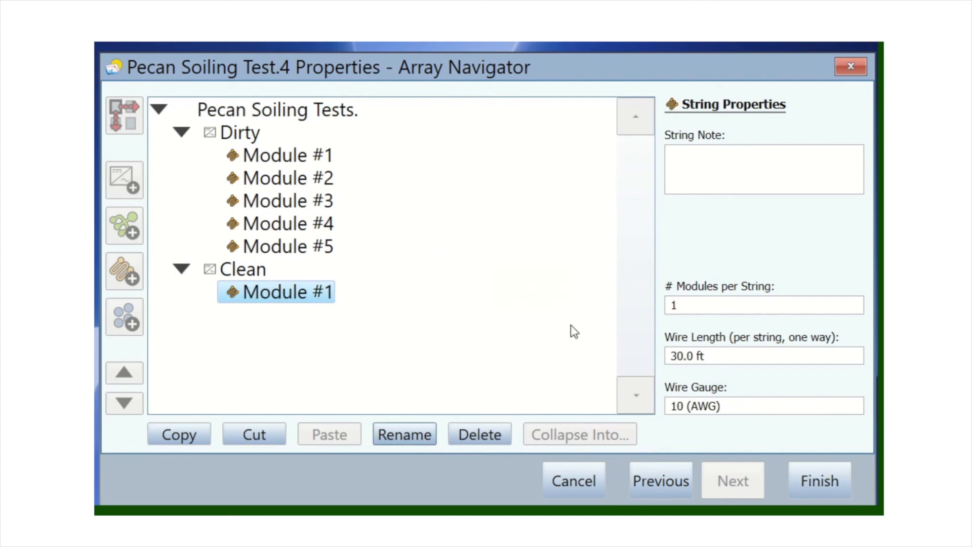
Add a second string under the Clean inverter and name it "Module #2"
{"action": "left_click", "coordinate": [242, 271]}
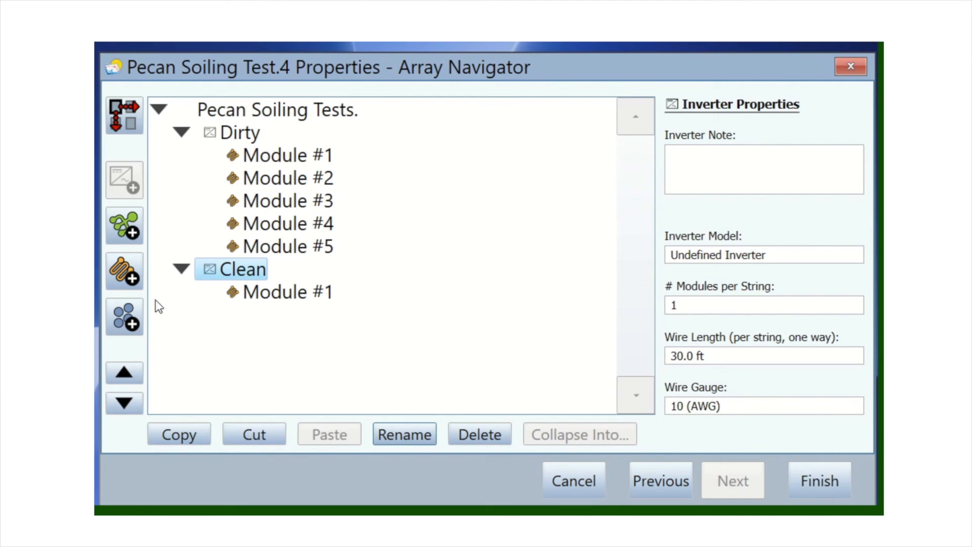
{"action": "left_click", "coordinate": [127, 275]}
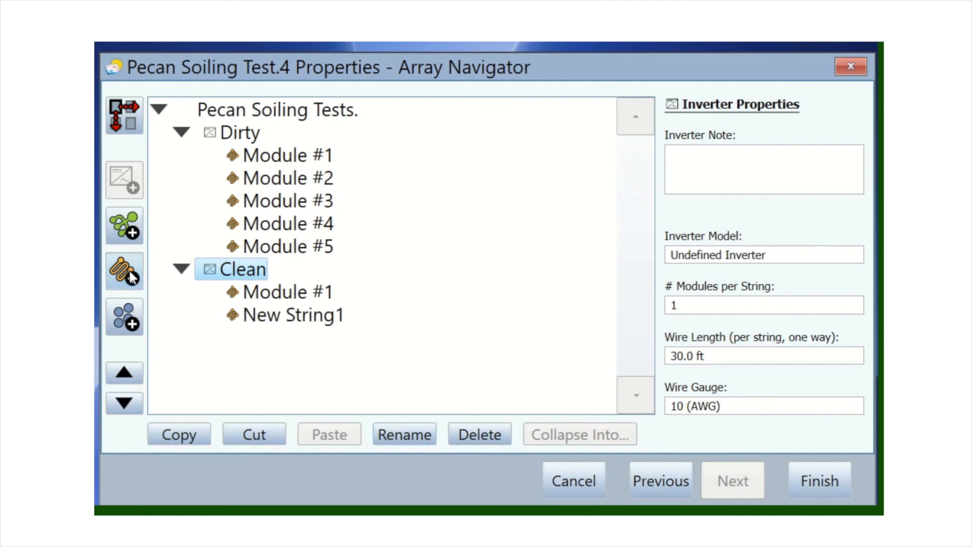
{"action": "left_click", "coordinate": [271, 319]}
{"action": "left_click", "coordinate": [403, 434]}
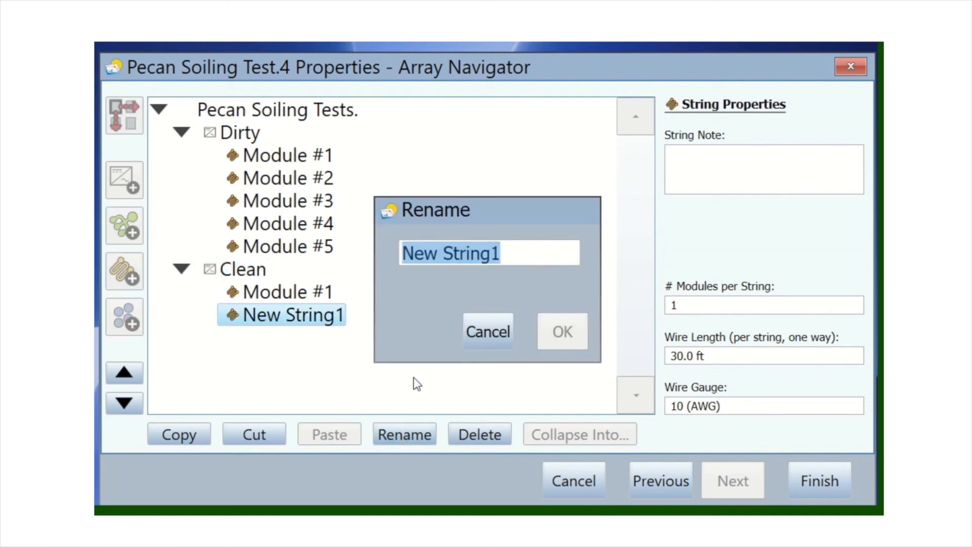
{"action": "type", "text": "Module "}
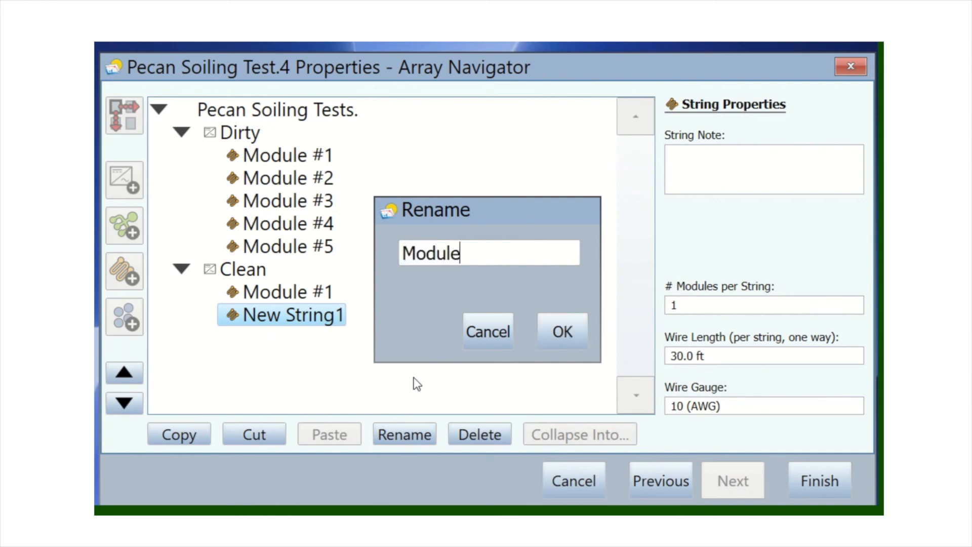
{"action": "type", "text": "#2"}
{"action": "left_click", "coordinate": [563, 328]}
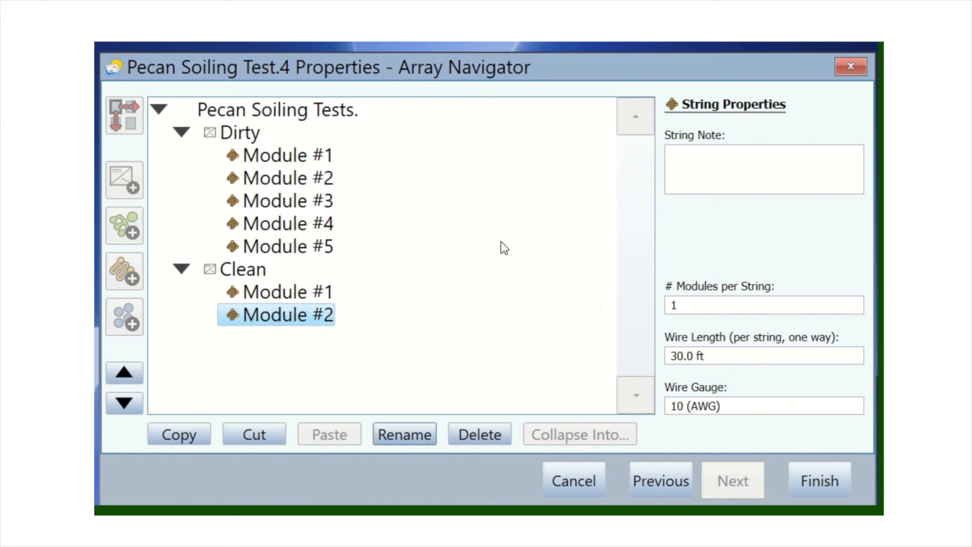
Add a third string under the Clean inverter and name it "Module #3"
{"action": "left_click", "coordinate": [243, 274]}
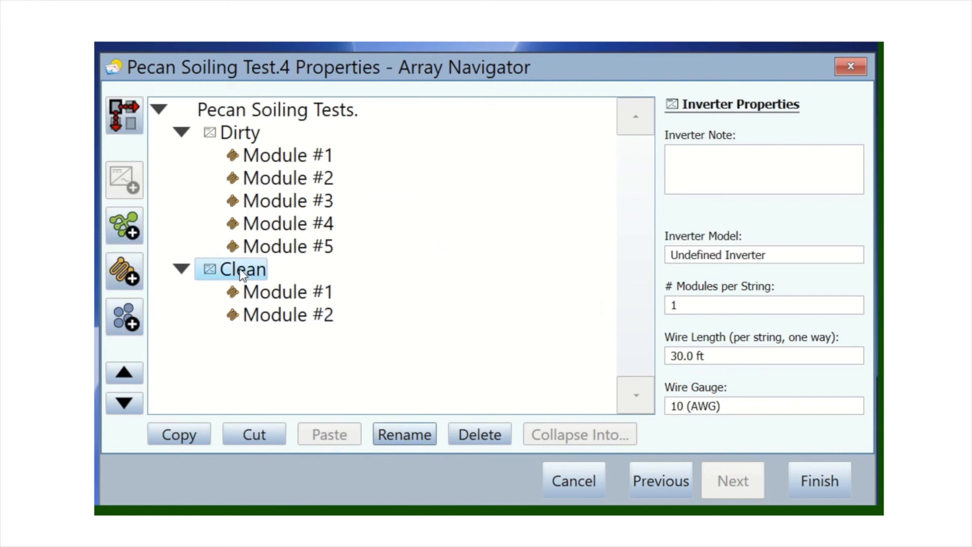
{"action": "left_click", "coordinate": [120, 267]}
{"action": "left_click", "coordinate": [282, 346]}
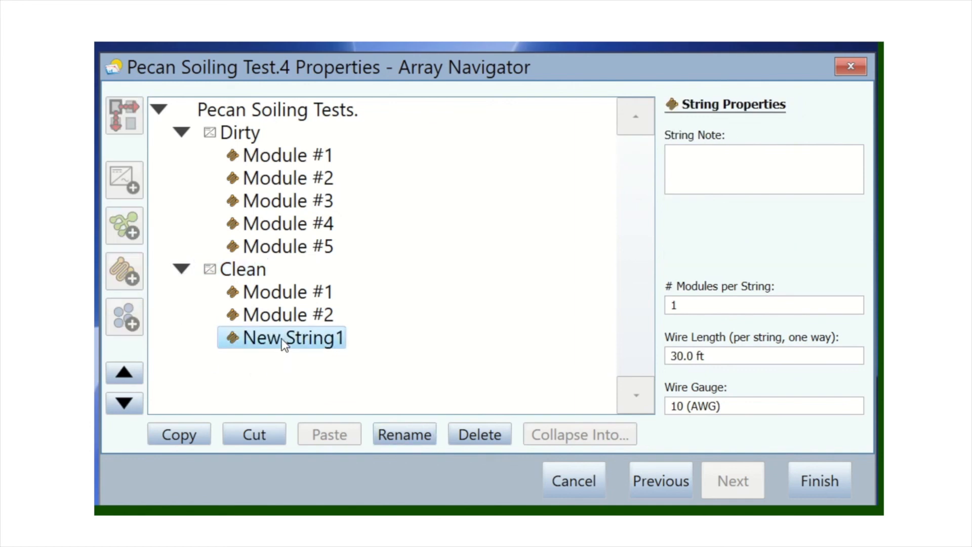
{"action": "left_click", "coordinate": [405, 435]}
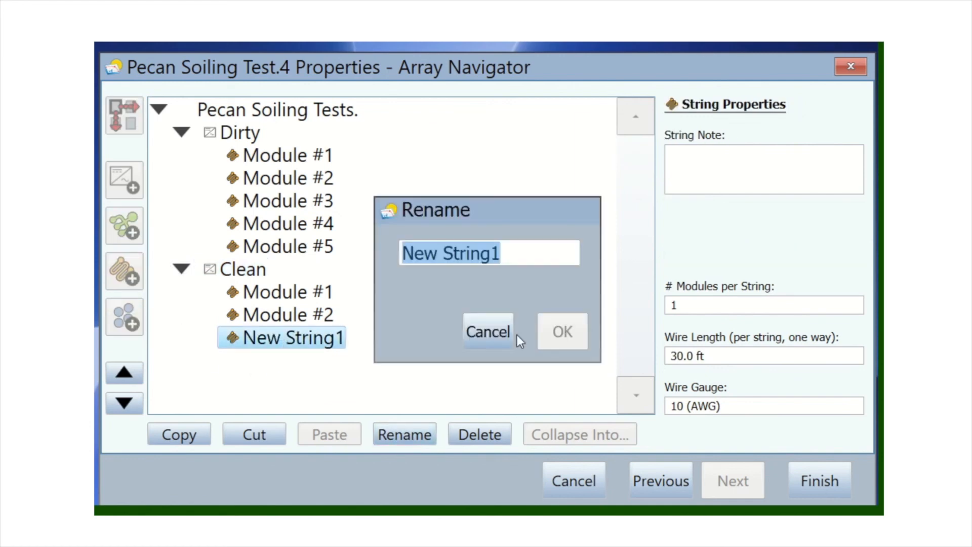
{"action": "type", "text": "Mo"}
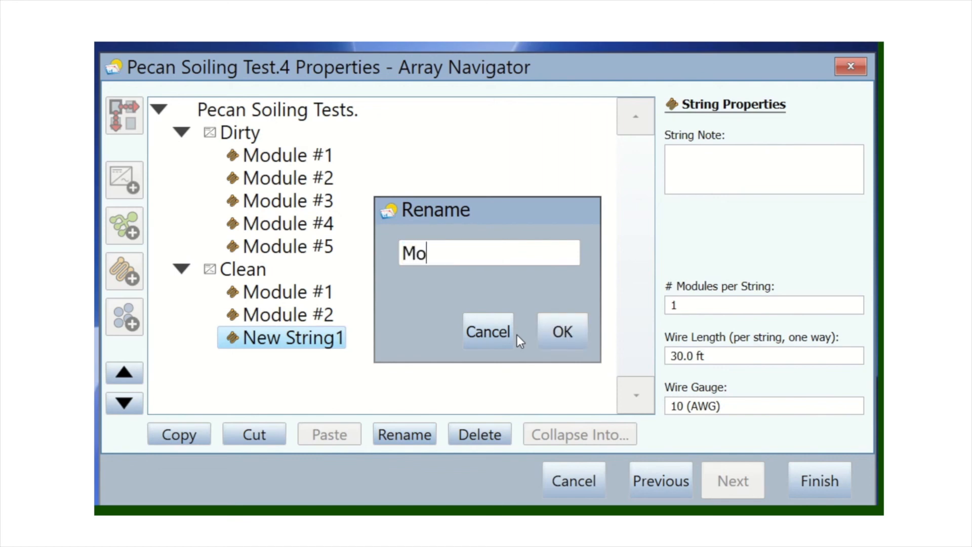
{"action": "type", "text": "dule #3"}
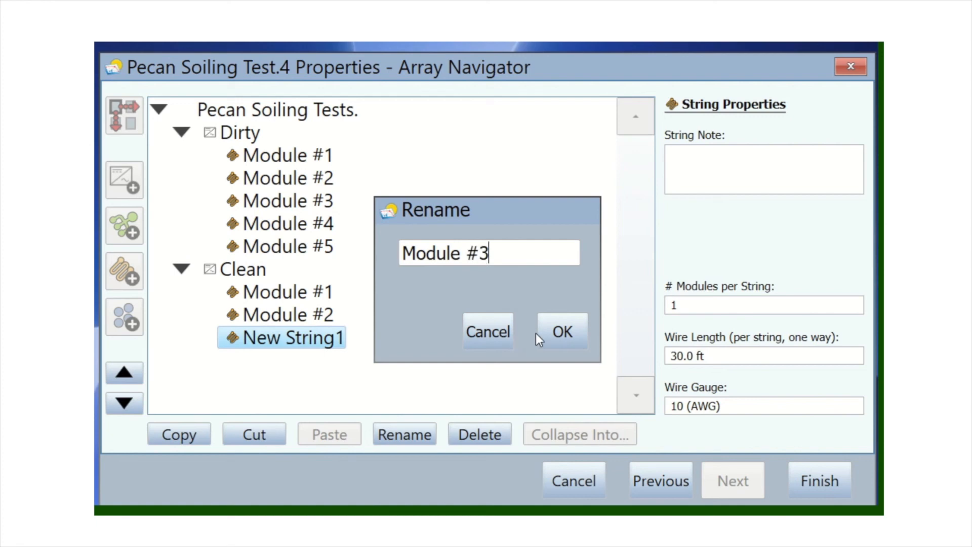
{"action": "left_click", "coordinate": [555, 332]}
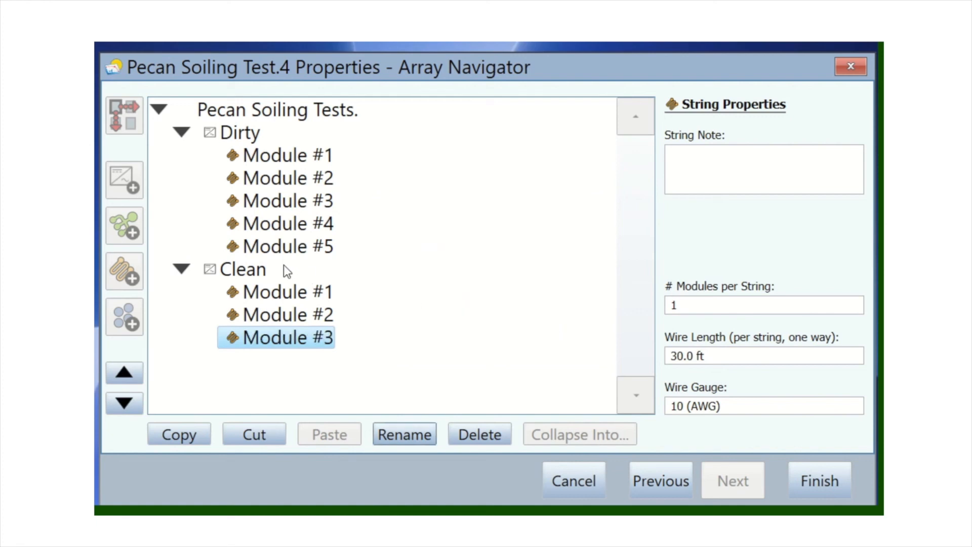
Add a fourth string under the Clean inverter and name it "Module #4"
{"action": "left_click", "coordinate": [264, 269]}
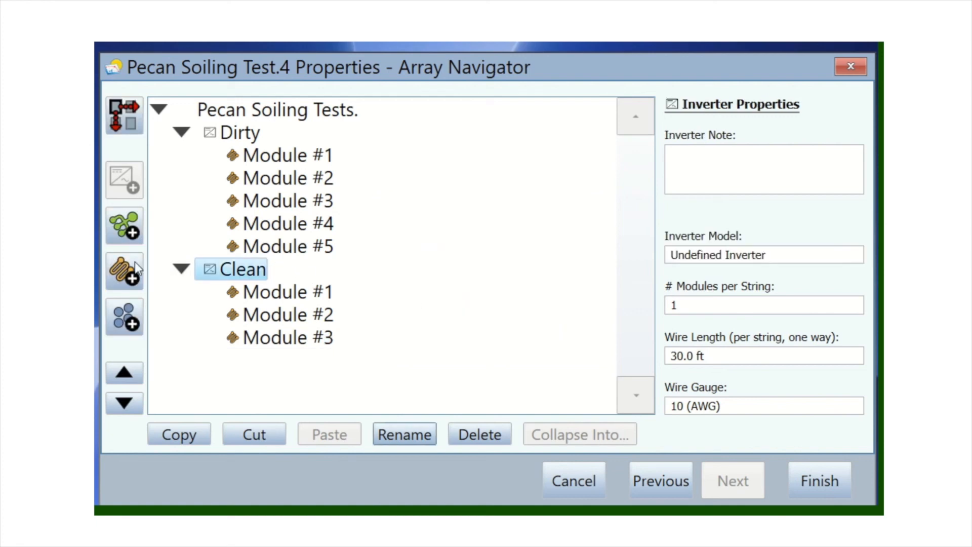
{"action": "left_click", "coordinate": [135, 275]}
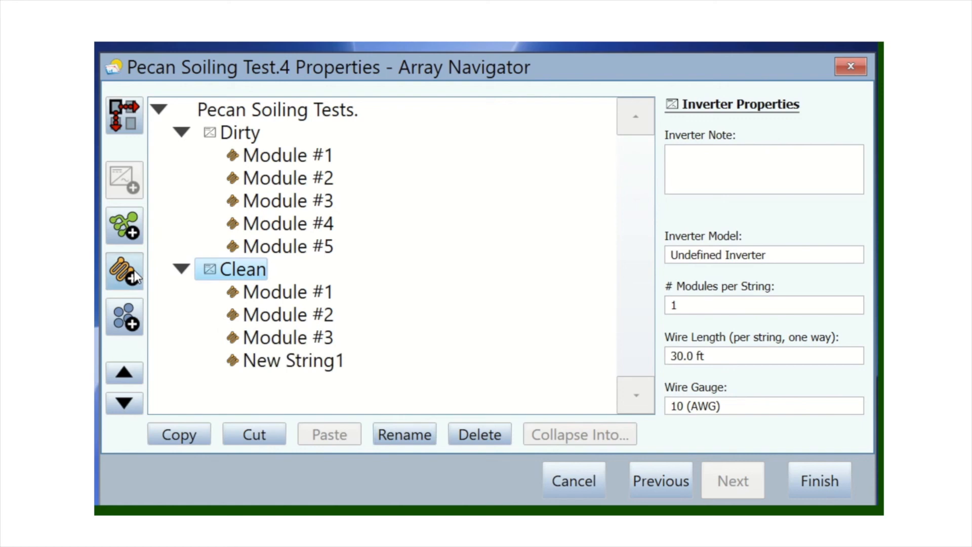
{"action": "left_click", "coordinate": [271, 360]}
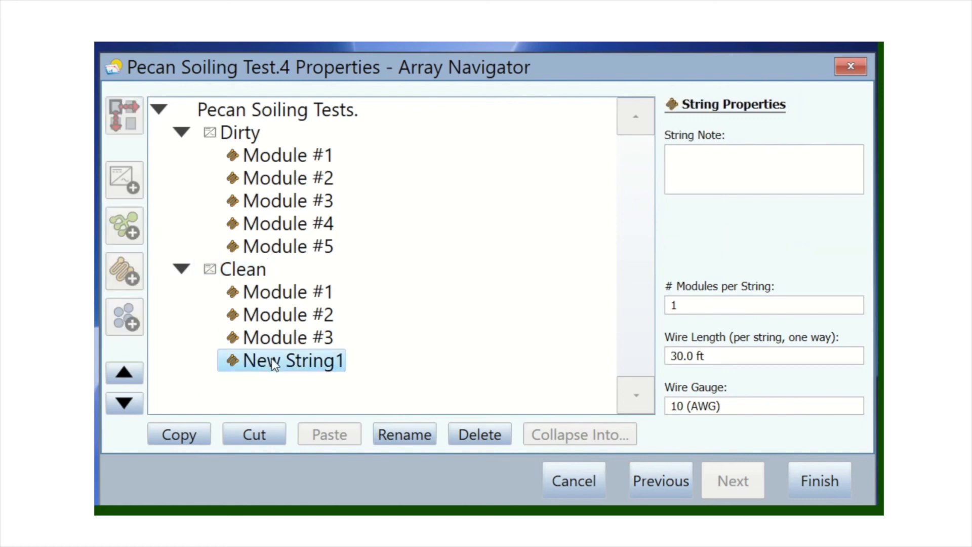
{"action": "left_click", "coordinate": [404, 439]}
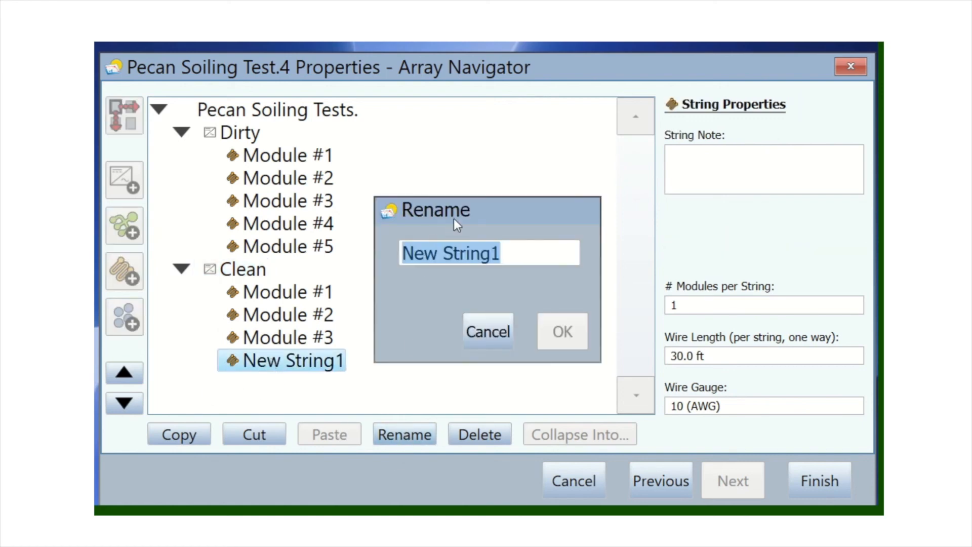
{"action": "type", "text": "Module "}
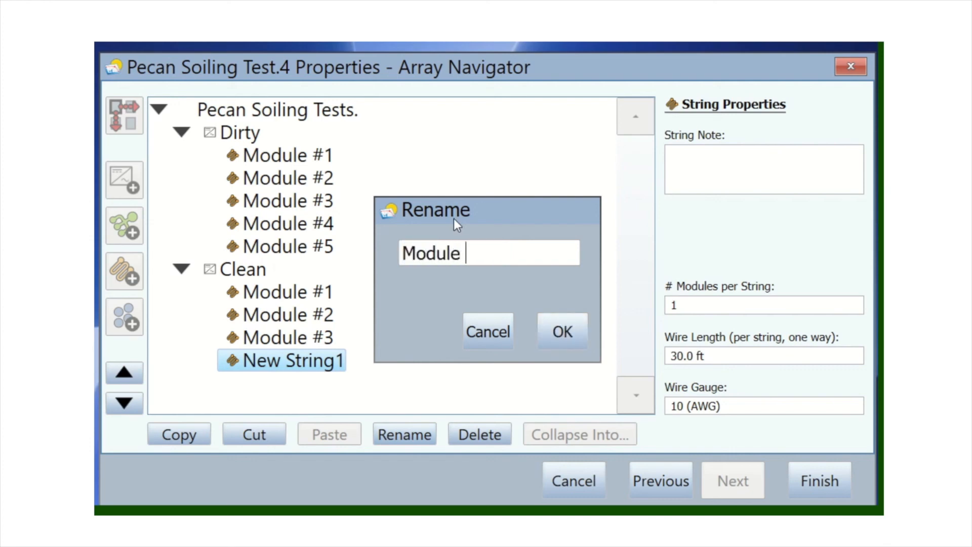
{"action": "type", "text": "#4"}
{"action": "left_click", "coordinate": [577, 326]}
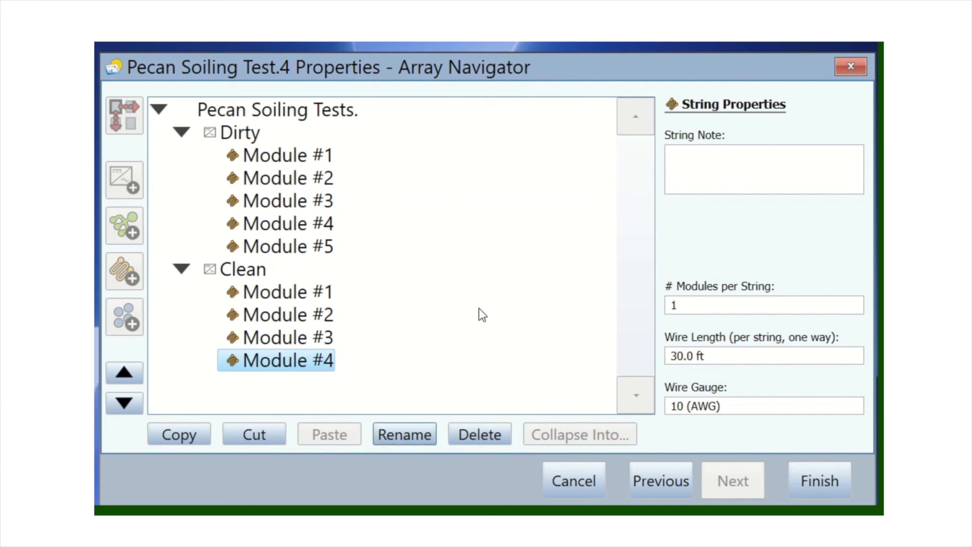
Add a fifth string under the Clean inverter, name it "Module #5", and finish the project properties setup
{"action": "left_click", "coordinate": [253, 273]}
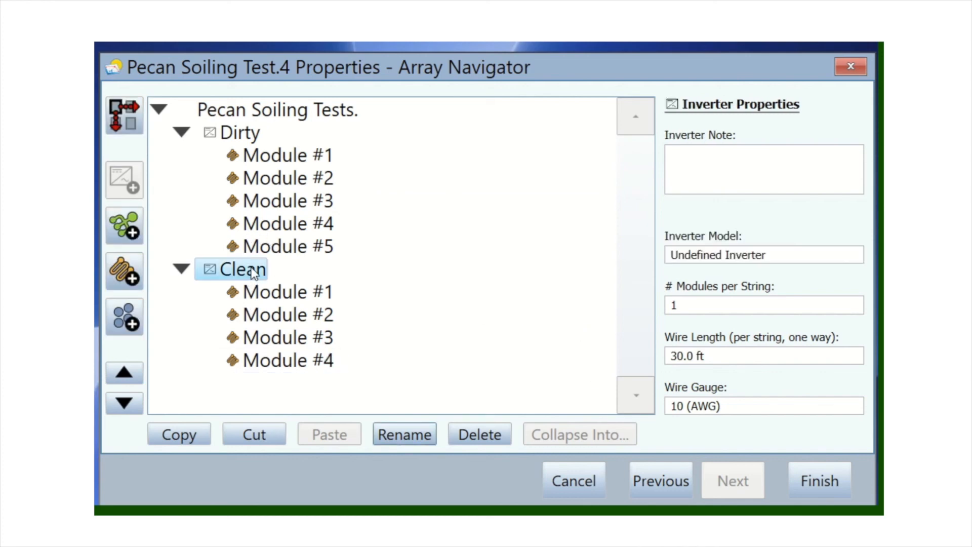
{"action": "left_click", "coordinate": [132, 271]}
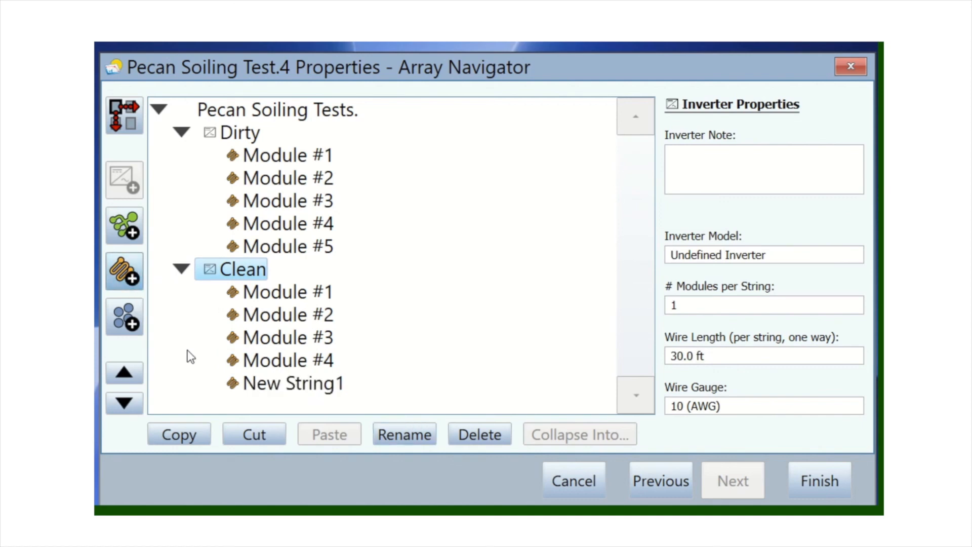
{"action": "left_click", "coordinate": [267, 389]}
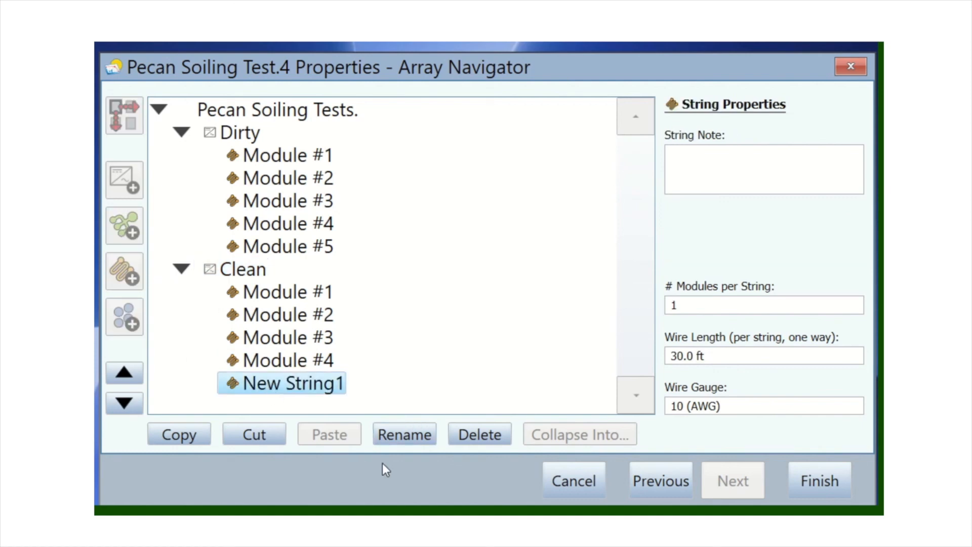
{"action": "left_click", "coordinate": [401, 434]}
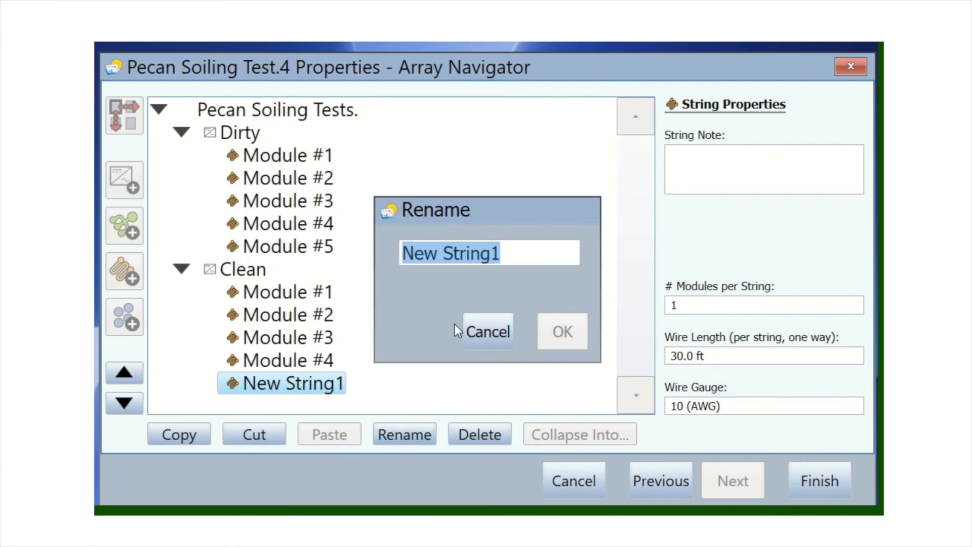
{"action": "type", "text": "Modu"}
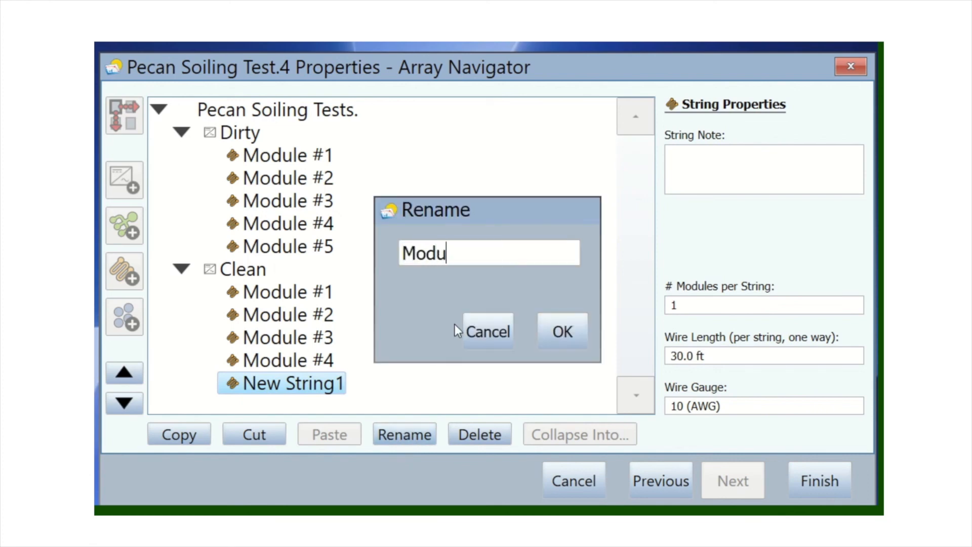
{"action": "type", "text": "le #5"}
{"action": "left_click", "coordinate": [557, 333]}
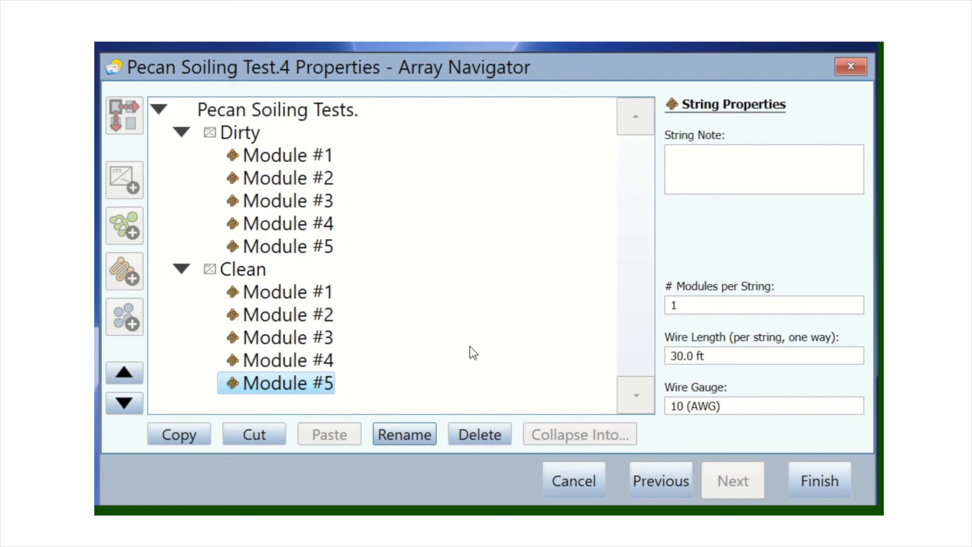
{"action": "left_click", "coordinate": [825, 481]}
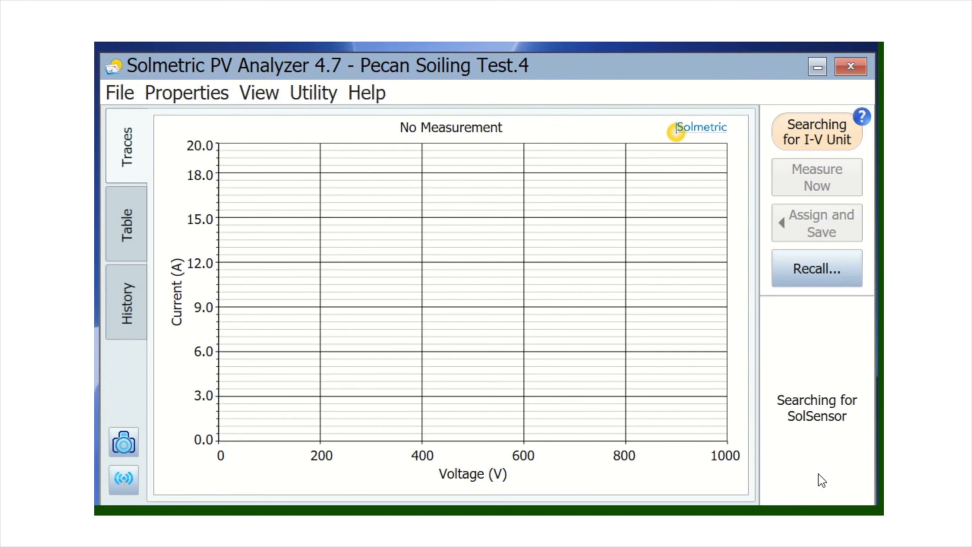